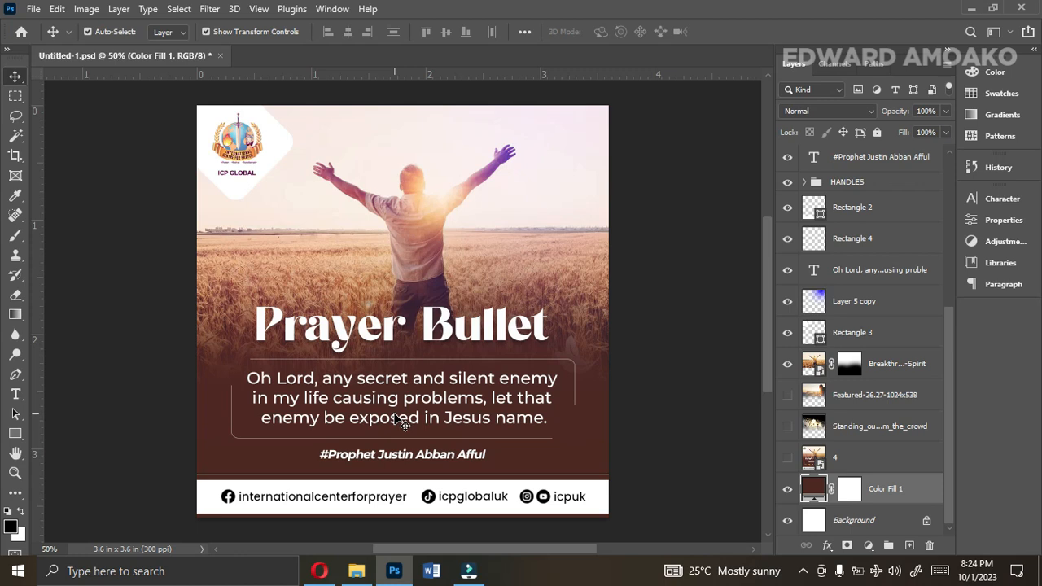
Create a new 1080 x 1080 px document at 300 ppi in RGB with a white background, named DAILY QUOTE.
key(ctrl)
key(ctrl+n)
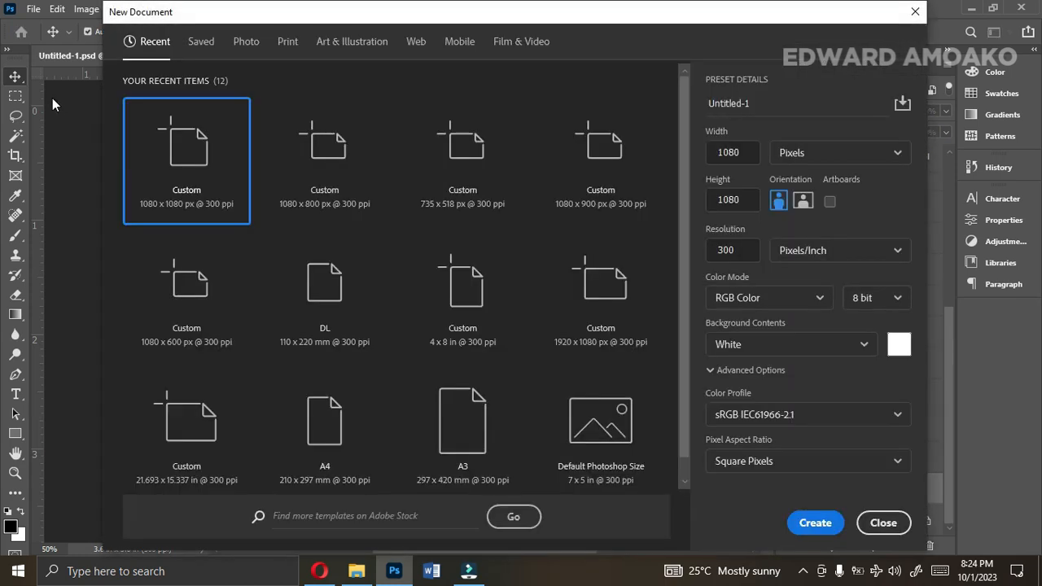
click(32, 8)
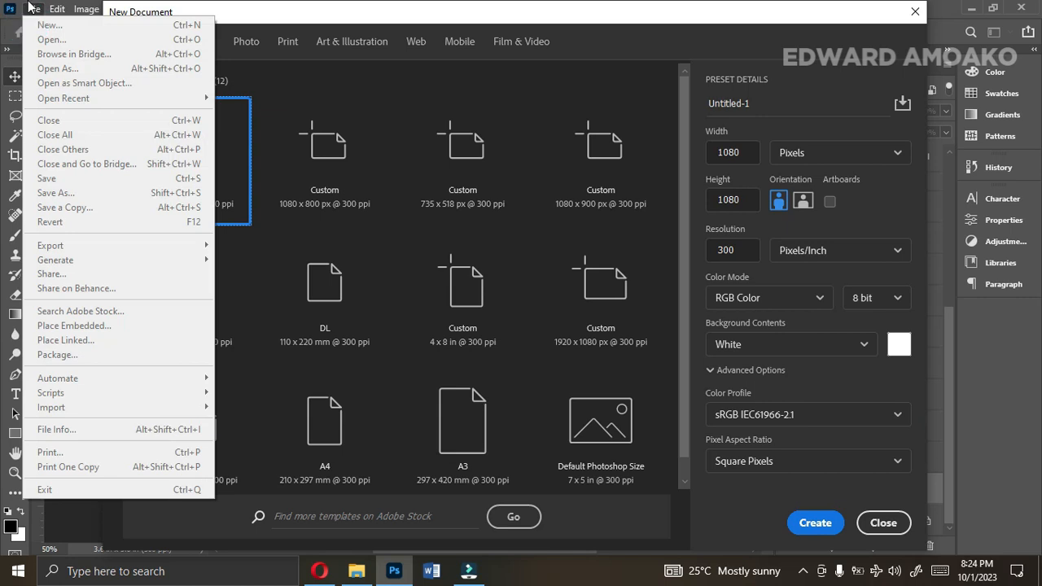
click(32, 10)
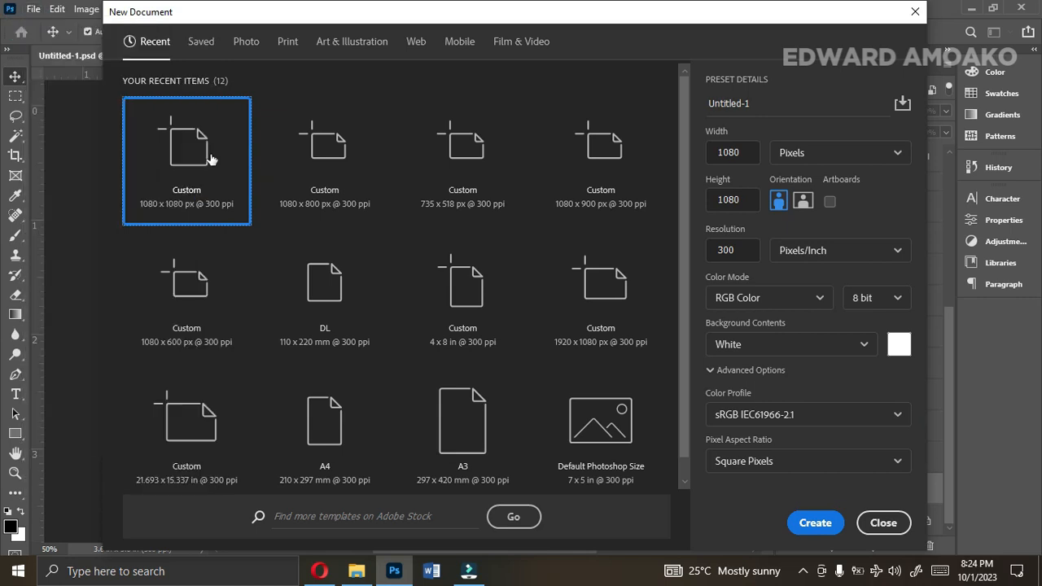
click(768, 100)
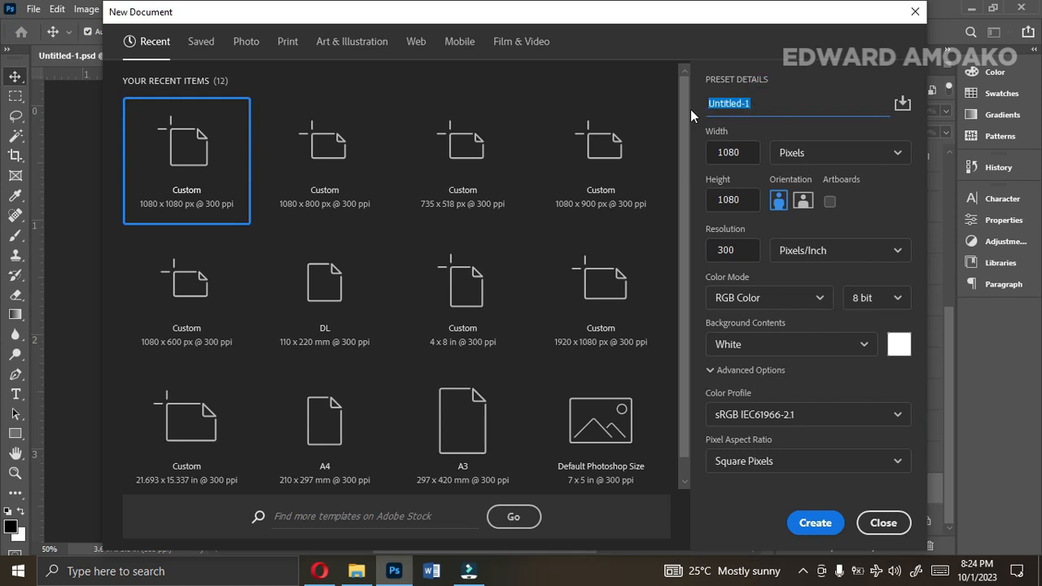
text(DAILY QUOTE)
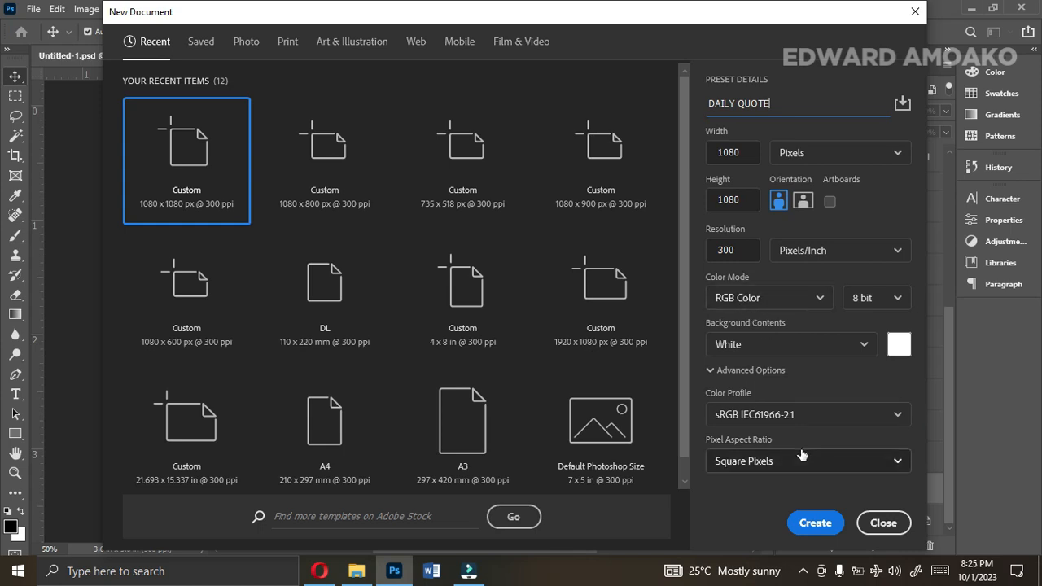
click(817, 524)
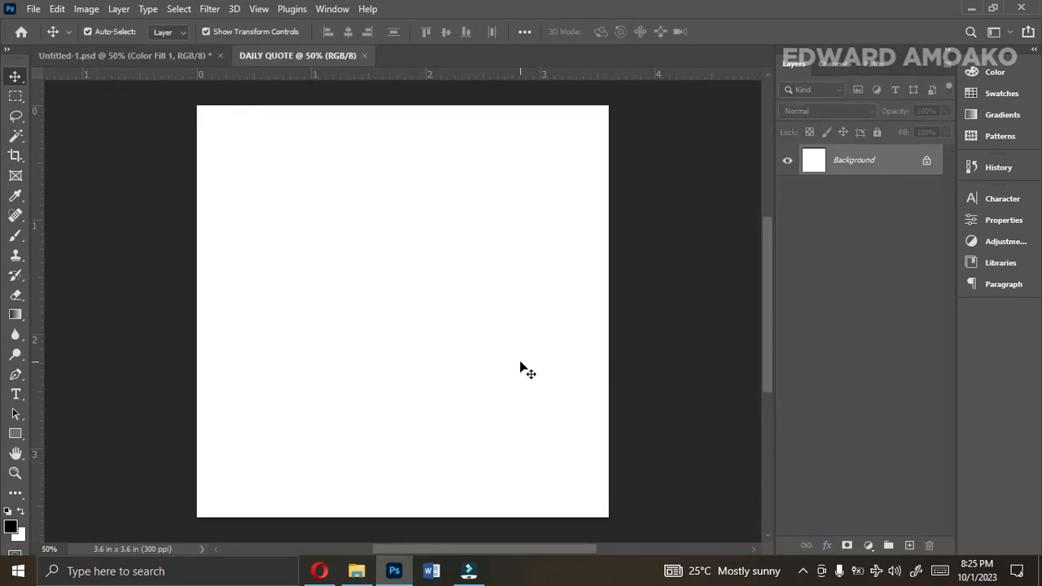
Add a Solid Color fill layer in dark brown 4d2822 above the background.
click(866, 547)
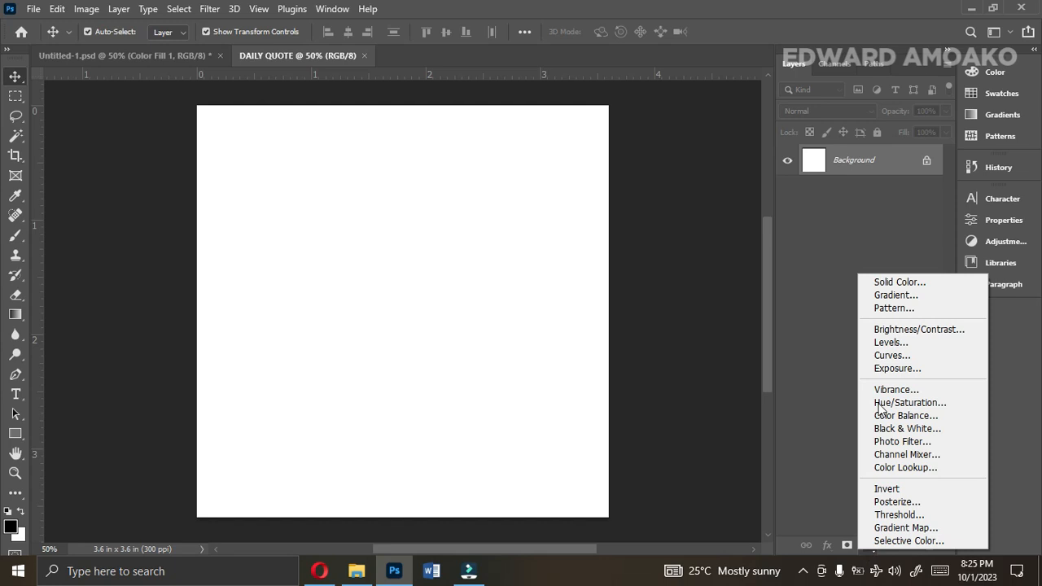
click(900, 285)
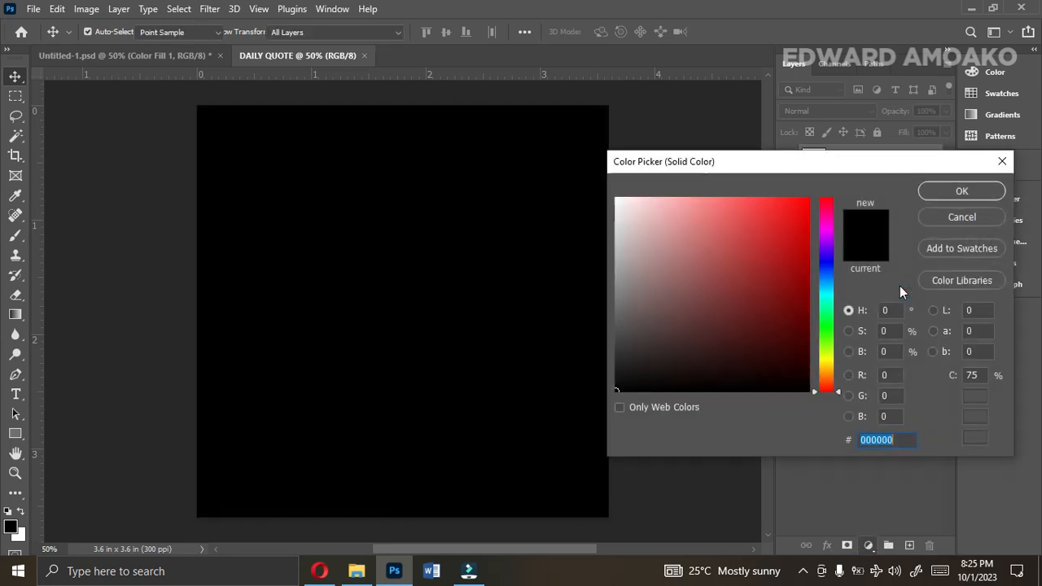
text(4d2822)
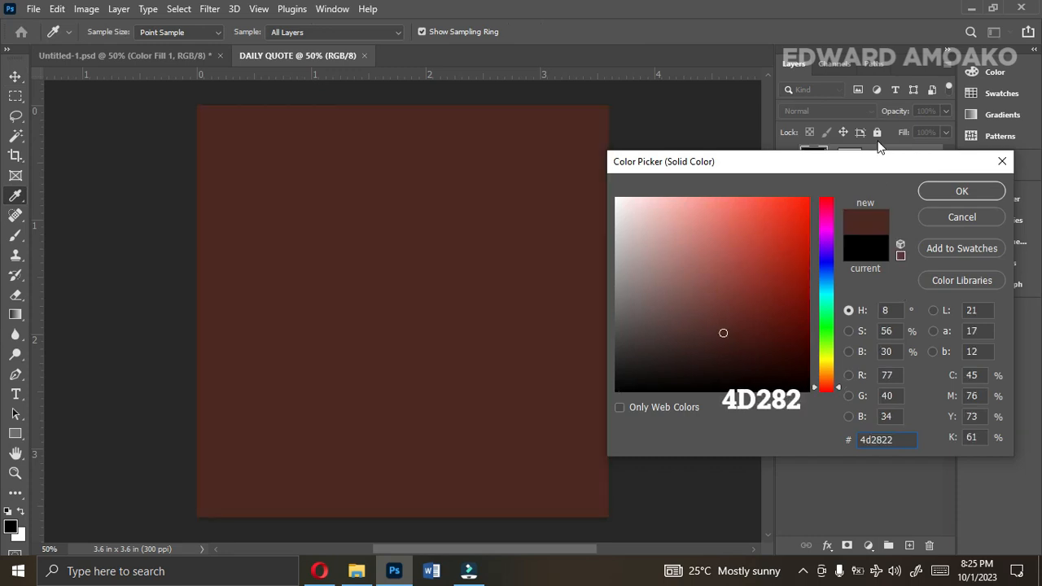
drag(876, 158, 876, 125)
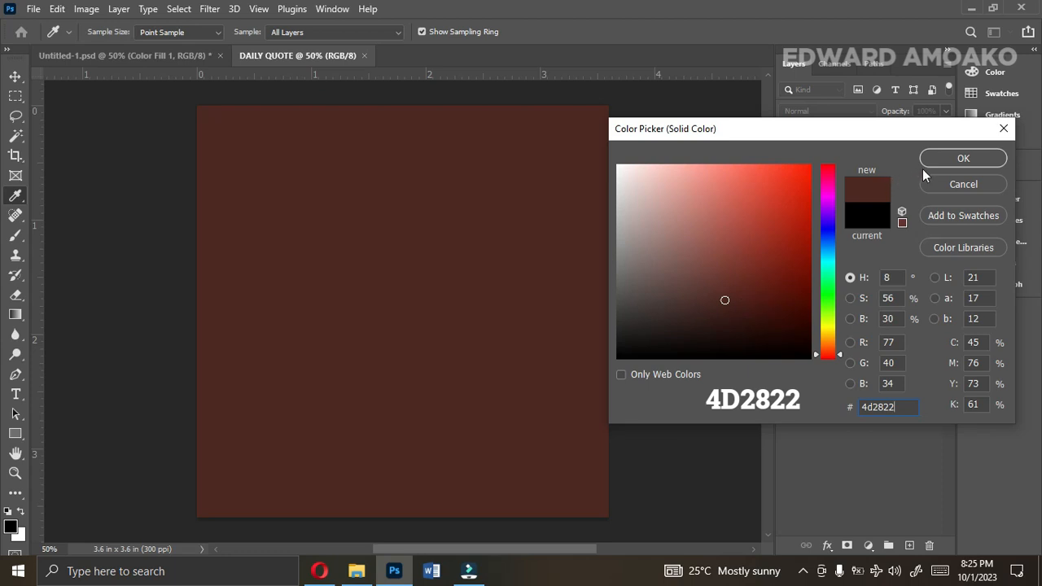
click(951, 157)
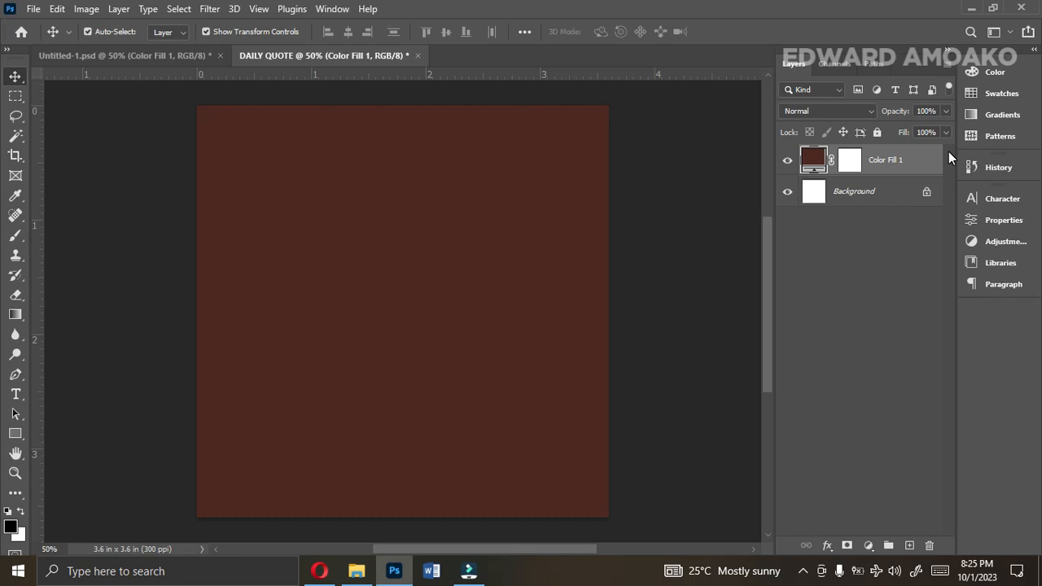
Place the Breakthrough-Signs-from-Spirit image from the Desktop's Backgrounds > Church folder into the DAILY QUOTE document.
click(357, 571)
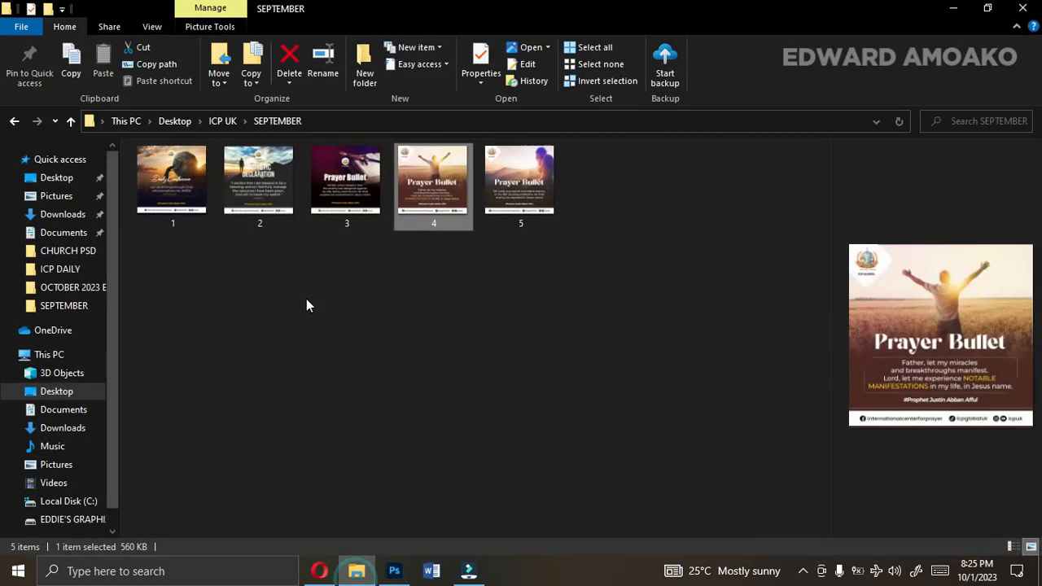
click(52, 183)
double_click(348, 193)
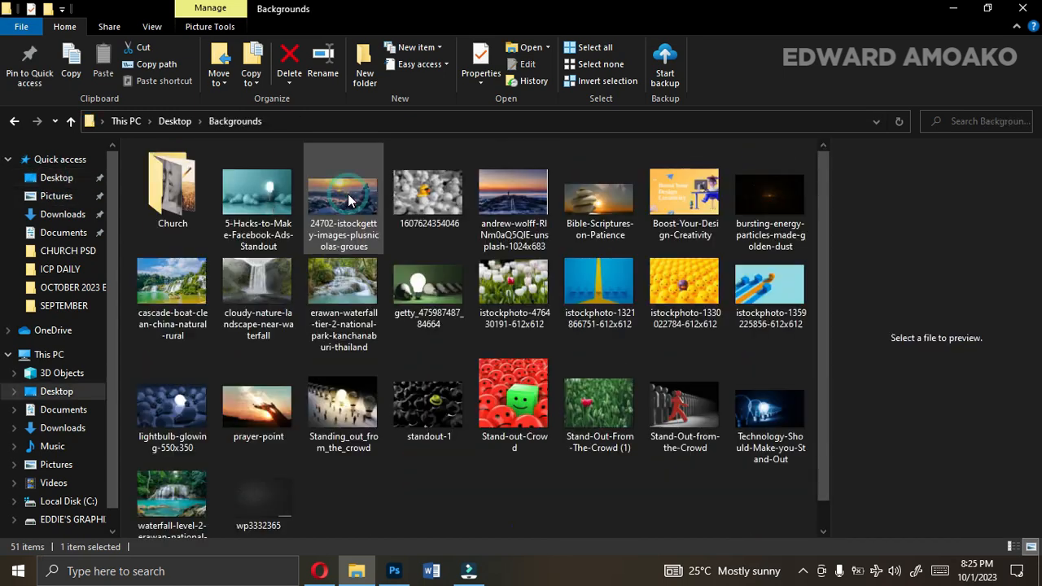
double_click(196, 192)
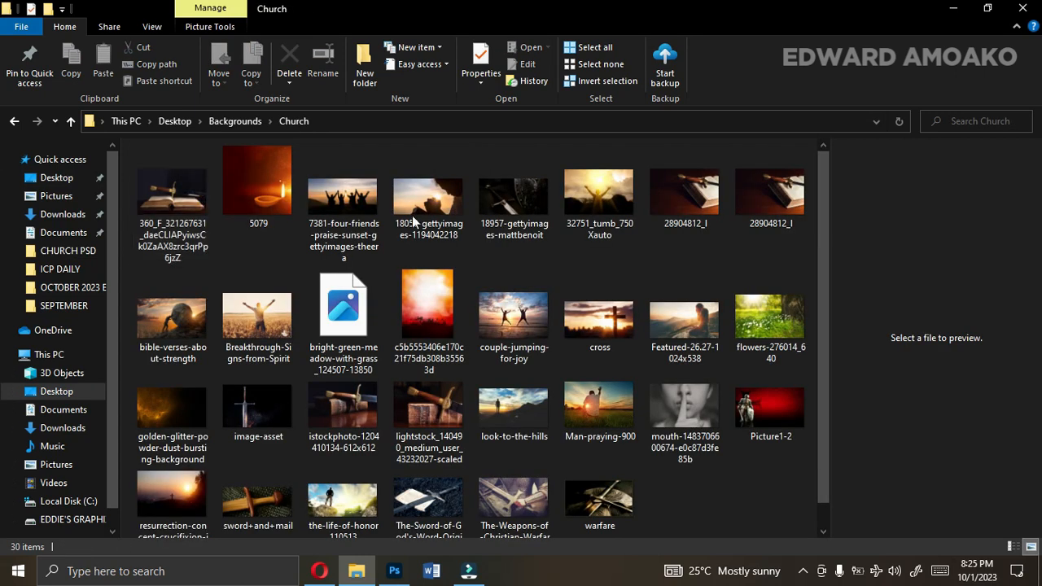
scroll(821, 269, down, 1)
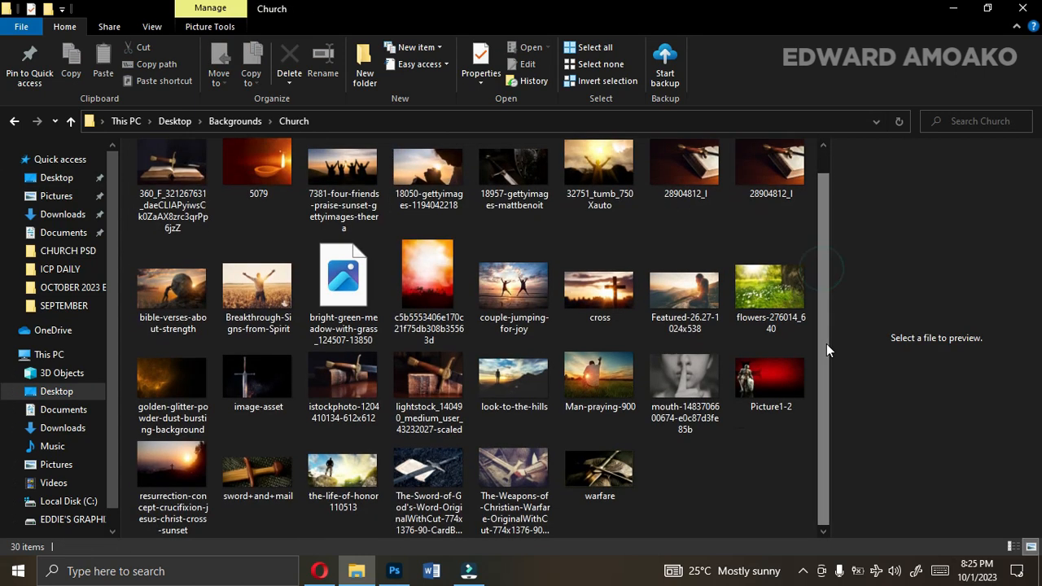
drag(827, 344, 825, 446)
scroll(825, 445, up, 1)
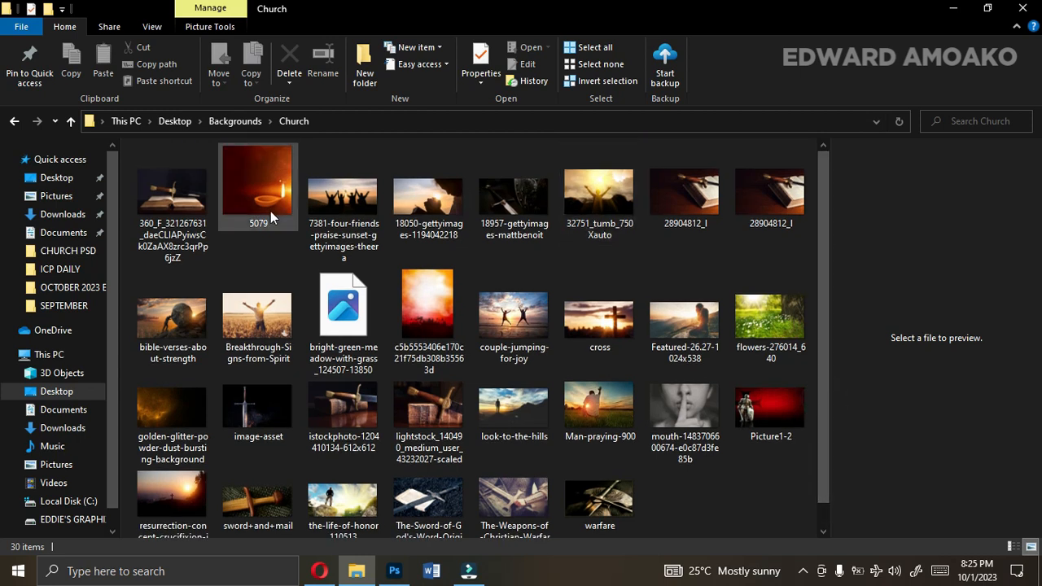
click(277, 342)
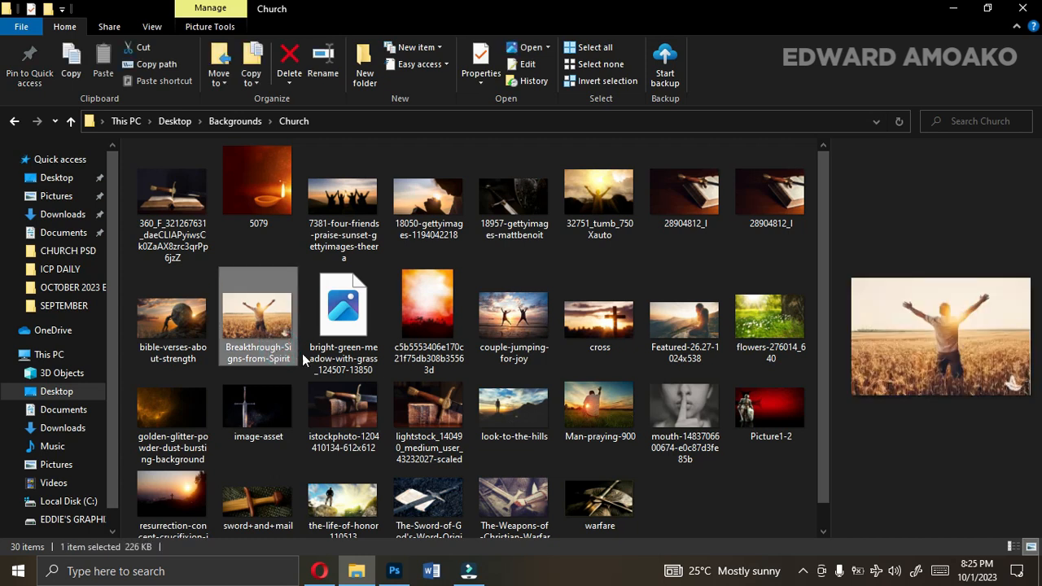
drag(250, 346, 409, 274)
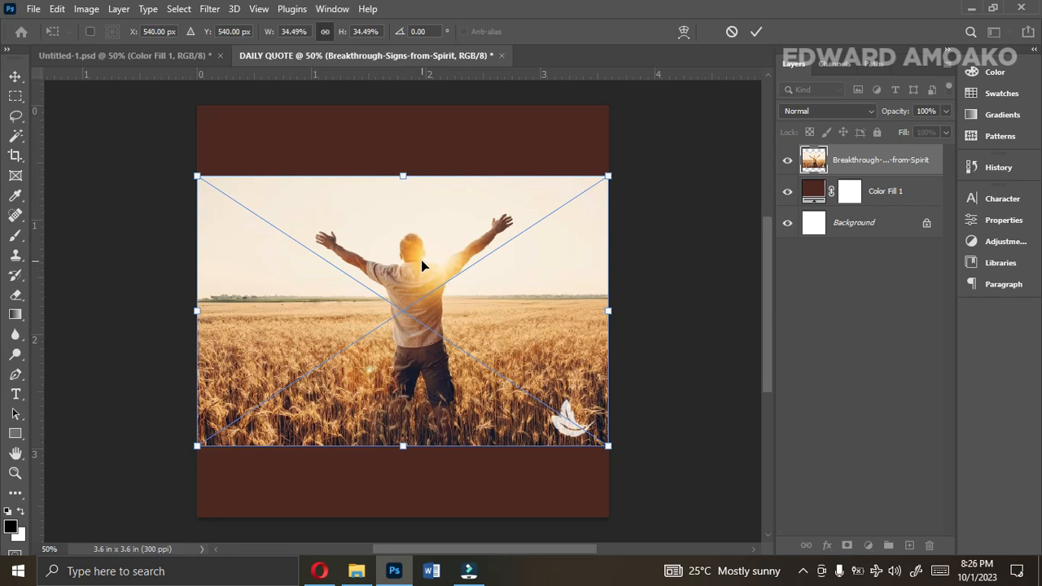
Enlarge the placed photo to about 36%, align it with the canvas's upper edge, and commit the placement.
drag(402, 173, 402, 137)
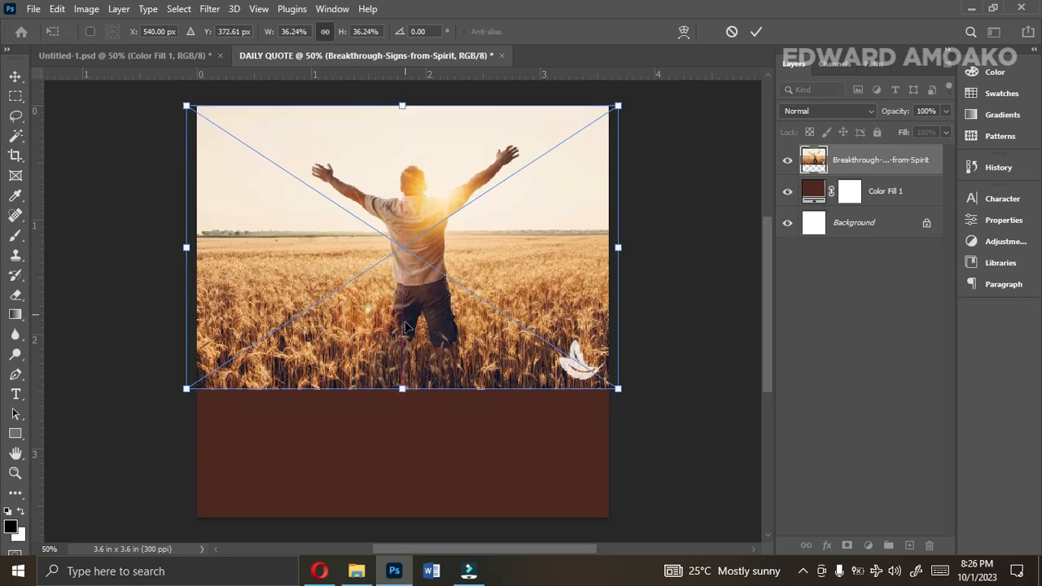
double_click(405, 352)
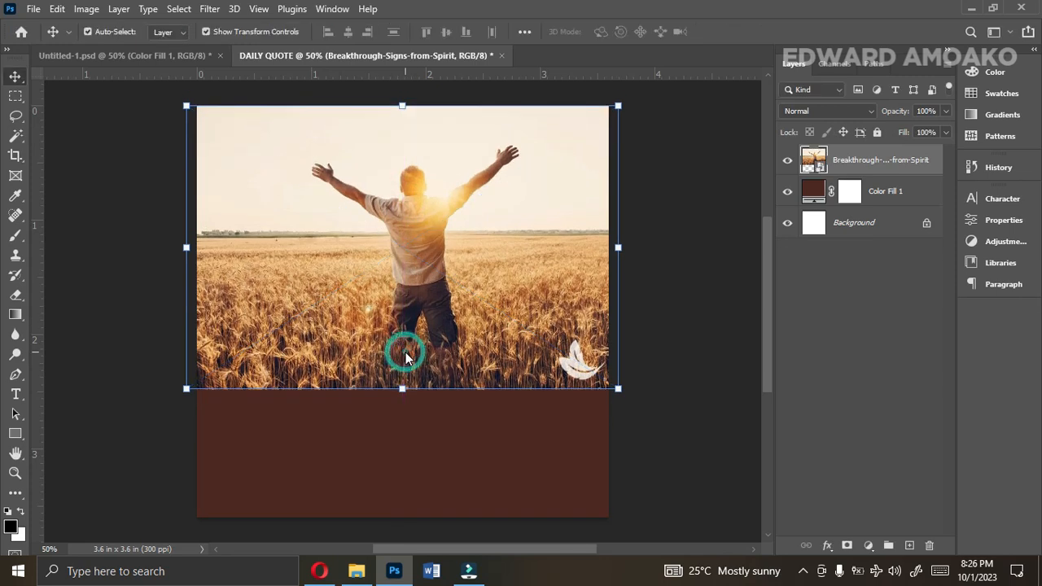
click(654, 427)
Add a layer mask to the photo and fade its lower edge into the brown fill with a soft 800 px Eraser.
click(541, 371)
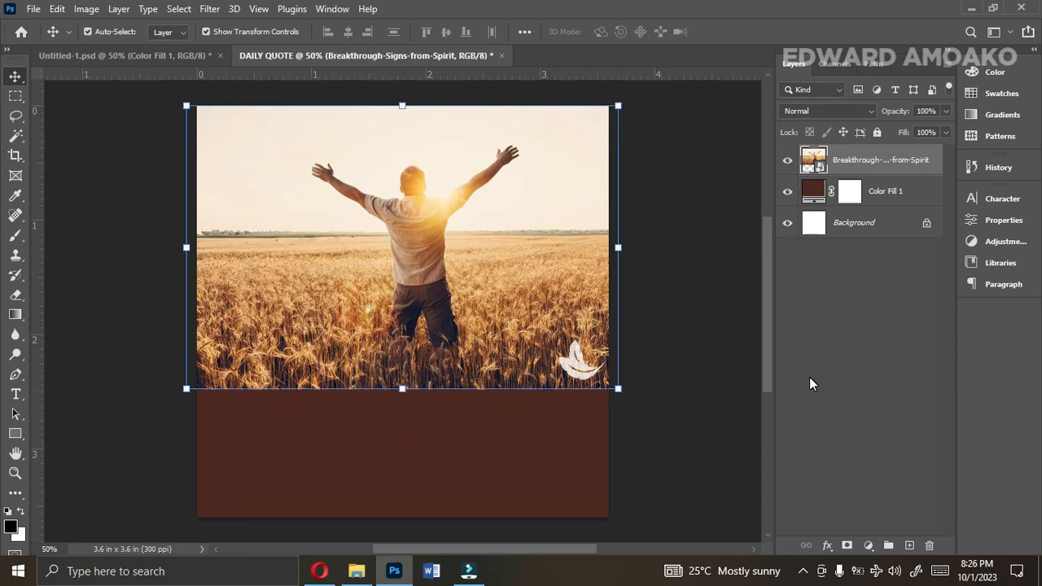
click(847, 545)
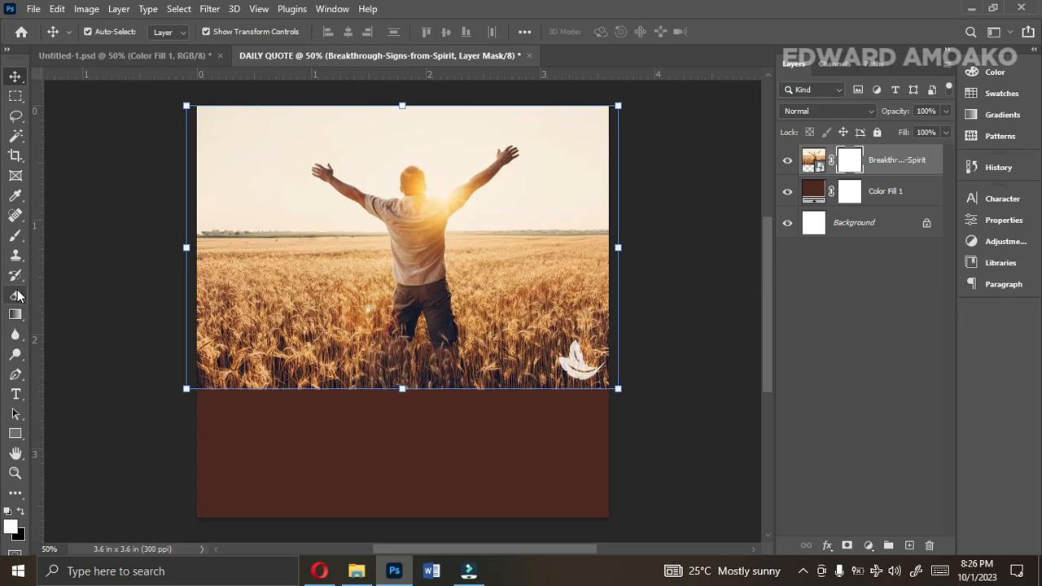
click(18, 296)
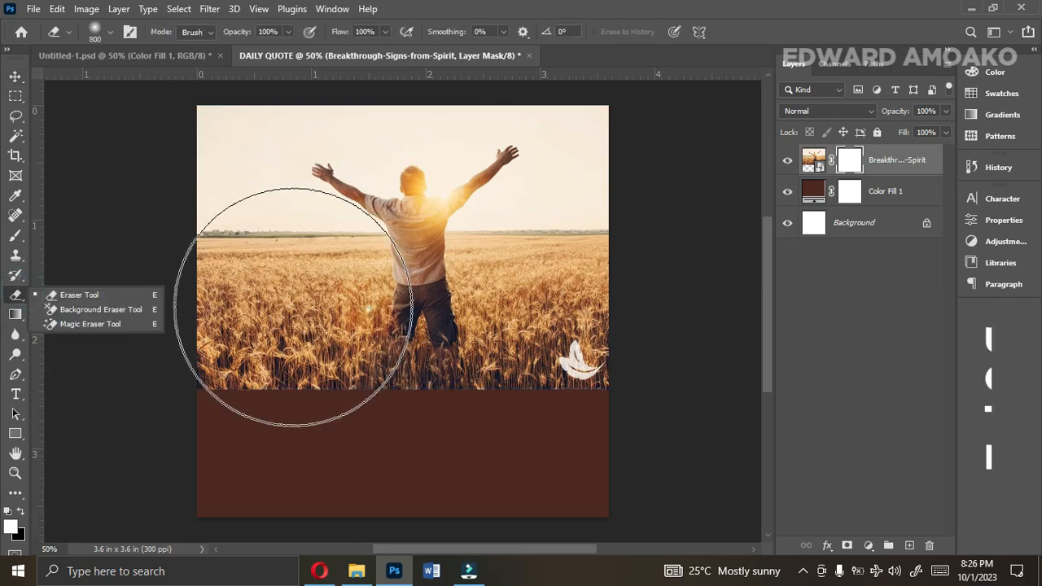
click(234, 446)
click(349, 443)
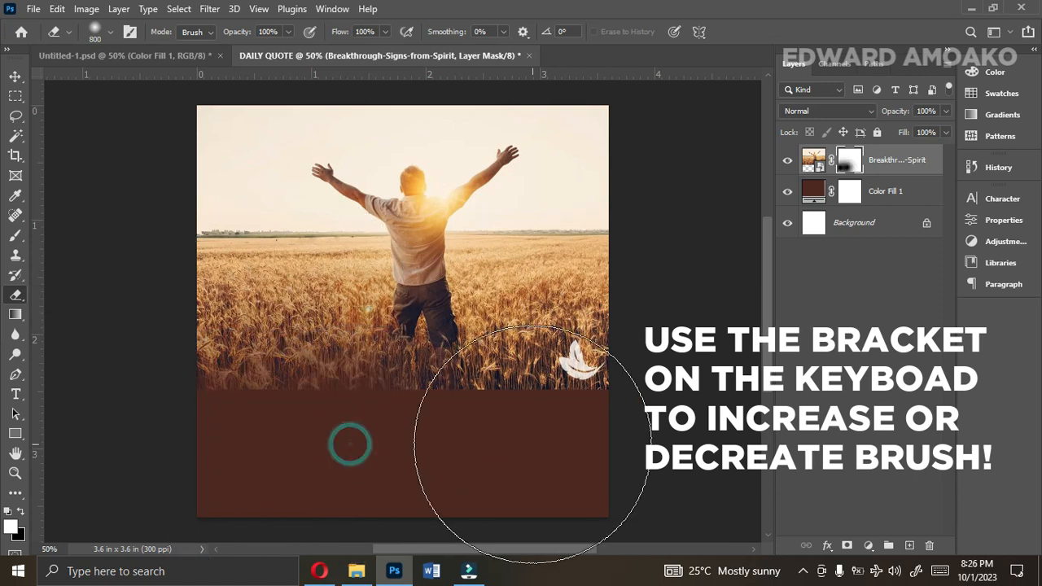
click(530, 444)
click(524, 489)
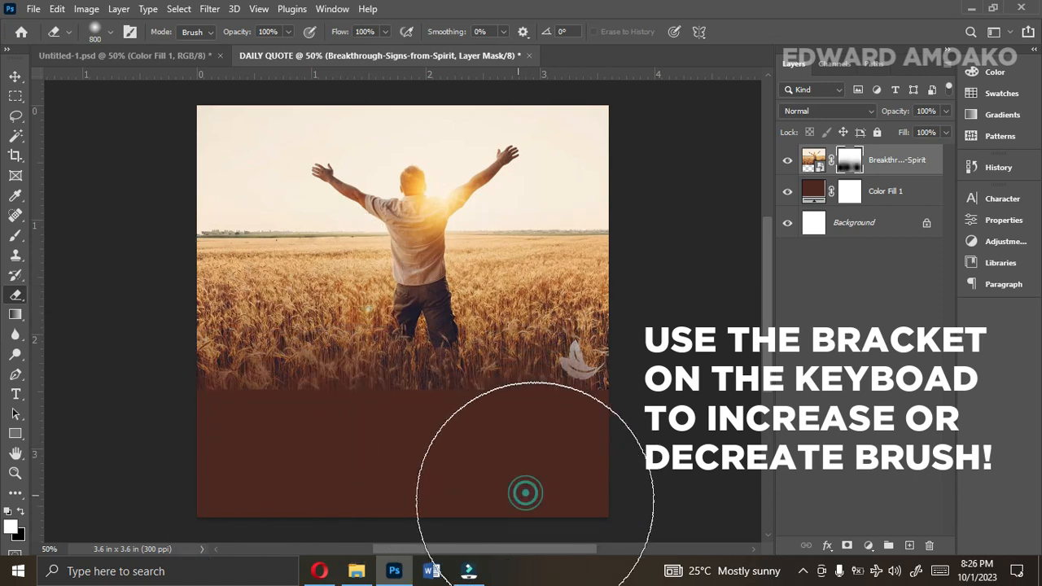
mouse_move(245, 469)
mouse_down()
mouse_move(405, 474)
mouse_move(640, 454)
mouse_up()
click(639, 454)
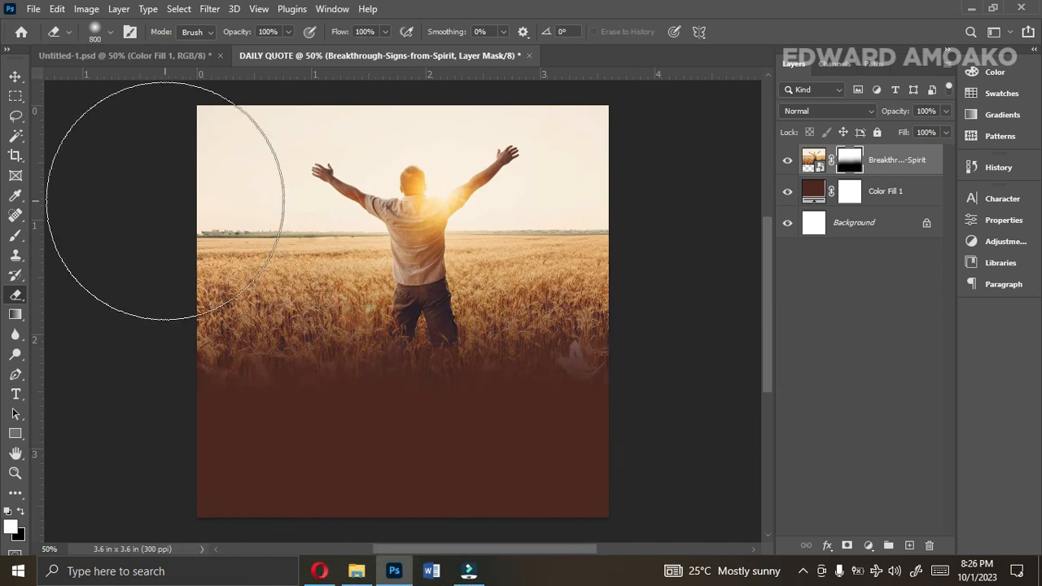
click(15, 75)
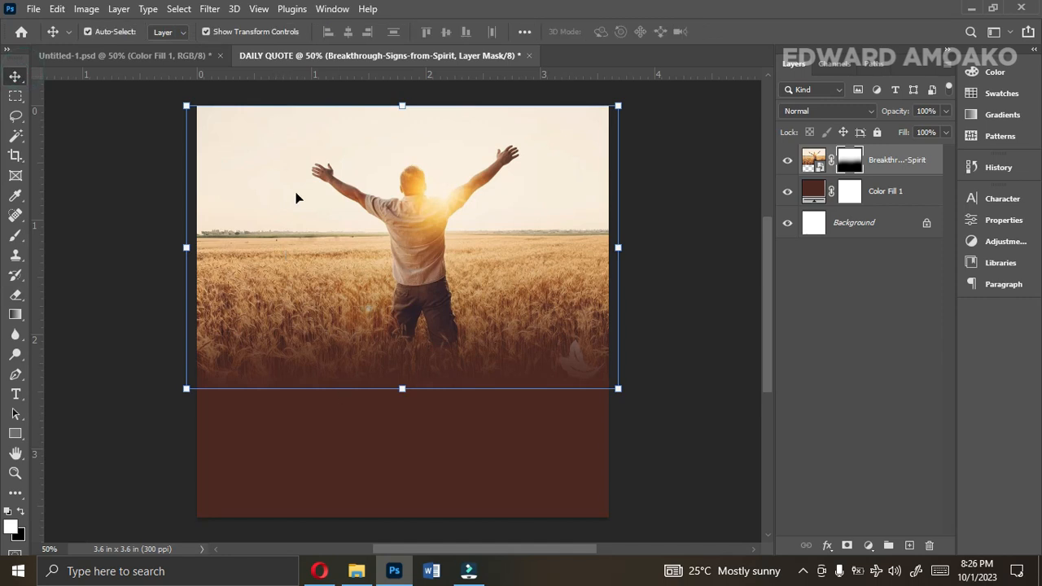
Compare with the finished Untitled-1.psd design, and enlarge the masked photo slightly downward in DAILY QUOTE.
click(157, 56)
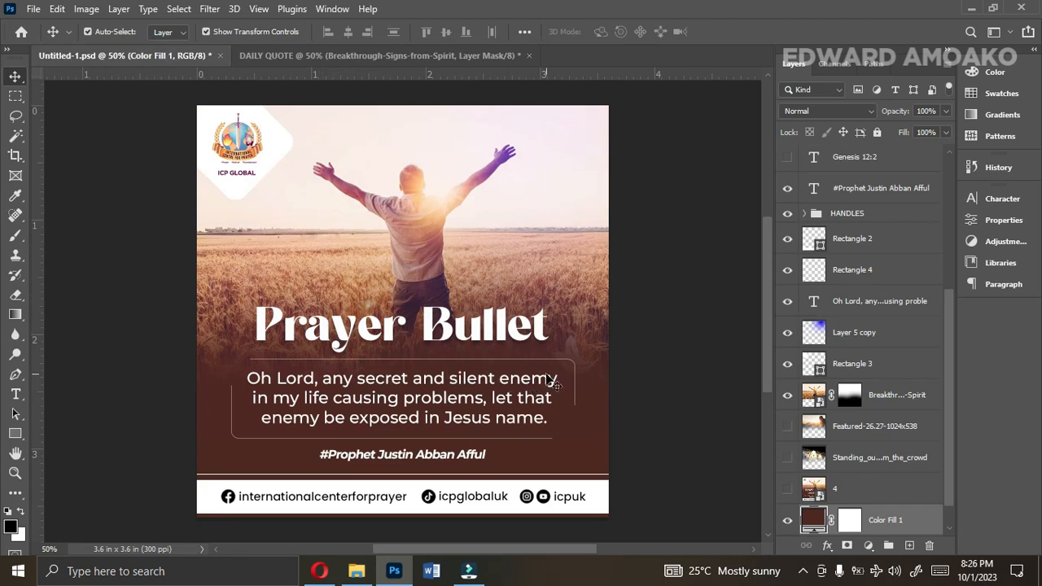
click(353, 54)
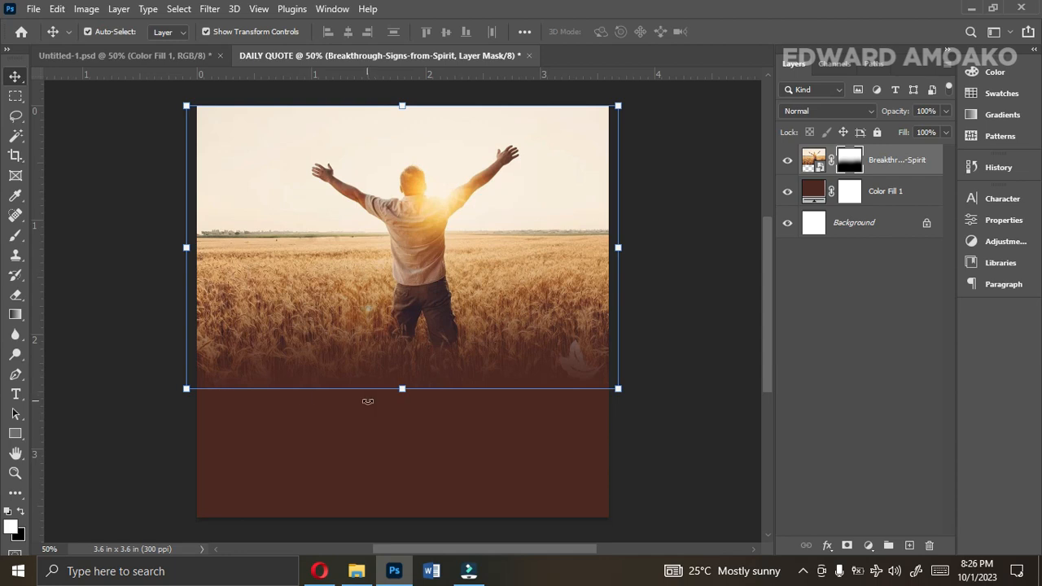
drag(400, 391, 402, 410)
key(Return)
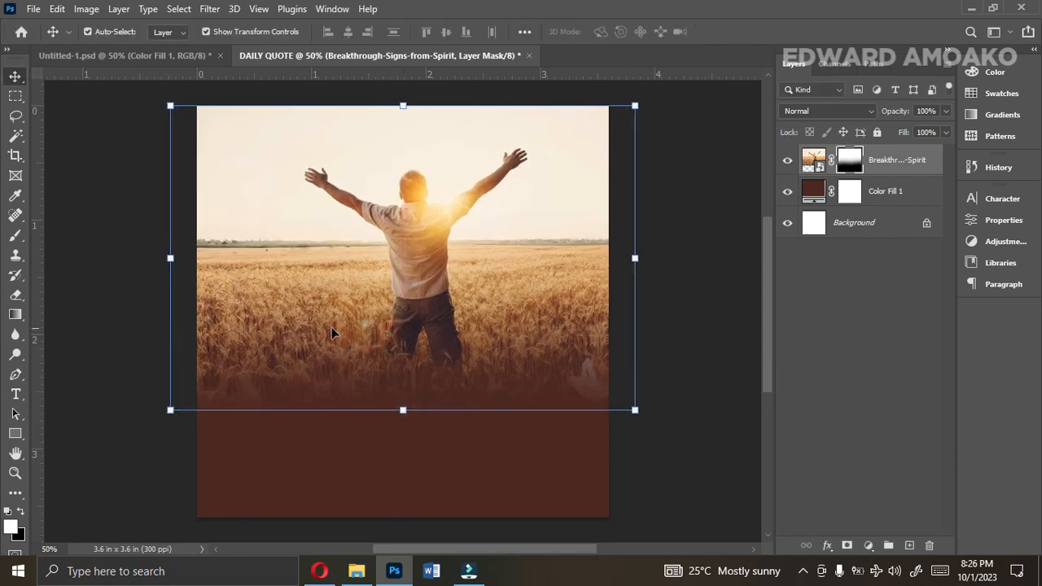
Set up the Rectangle tool with no fill and a white ffffff stroke.
click(15, 433)
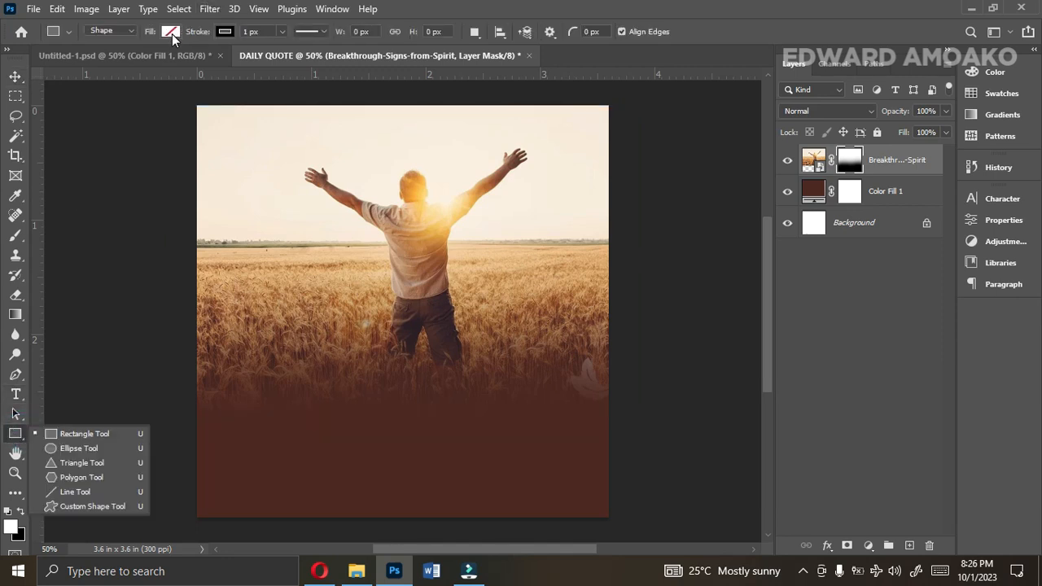
click(171, 31)
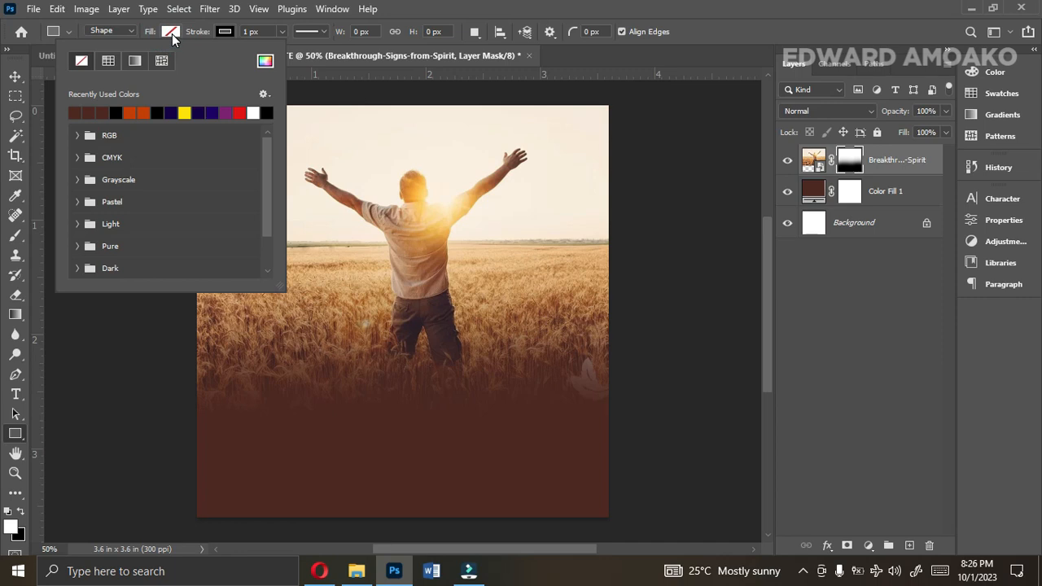
click(171, 33)
click(226, 31)
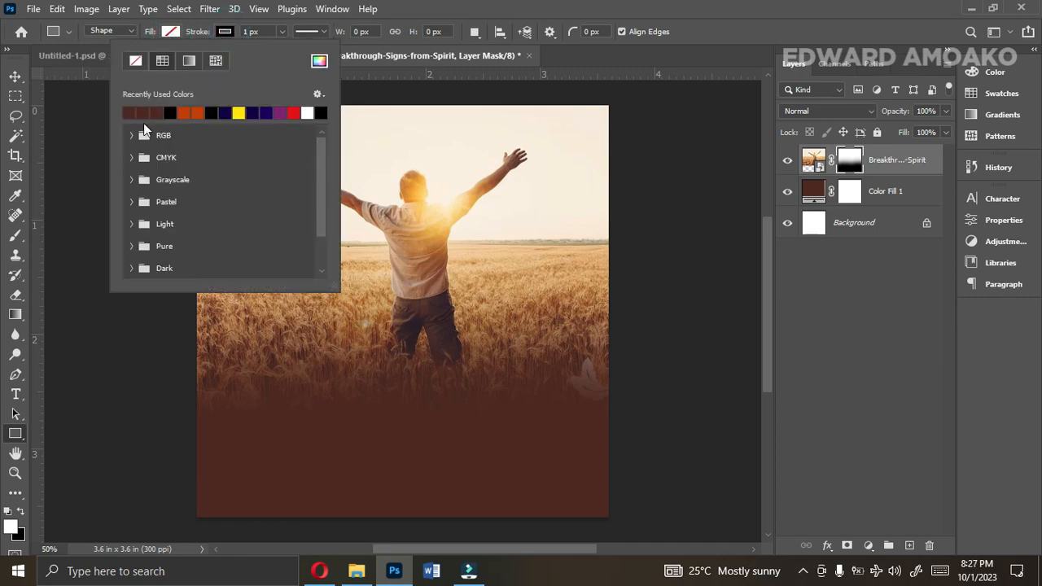
click(319, 61)
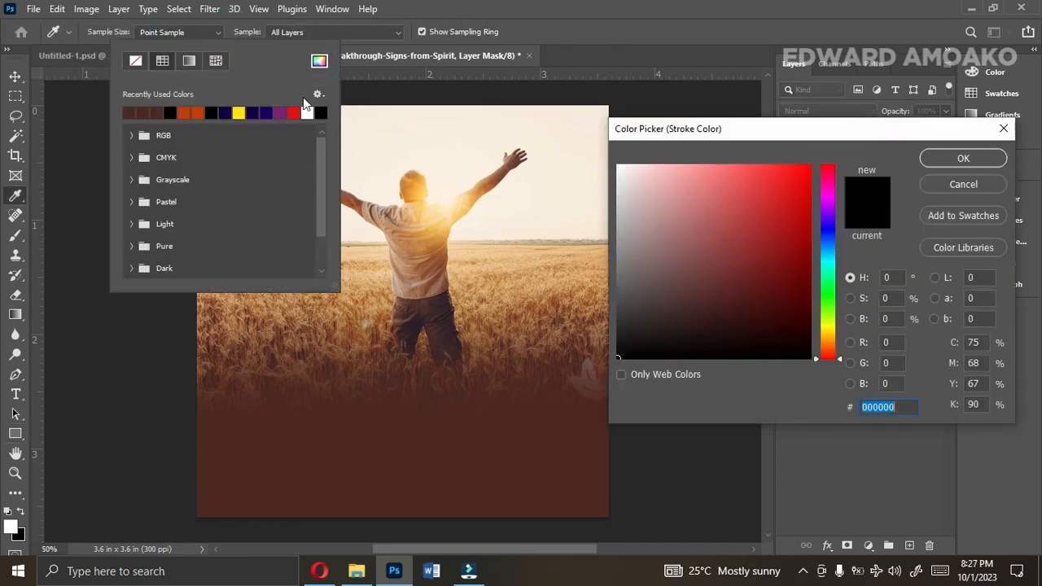
text(ffffff)
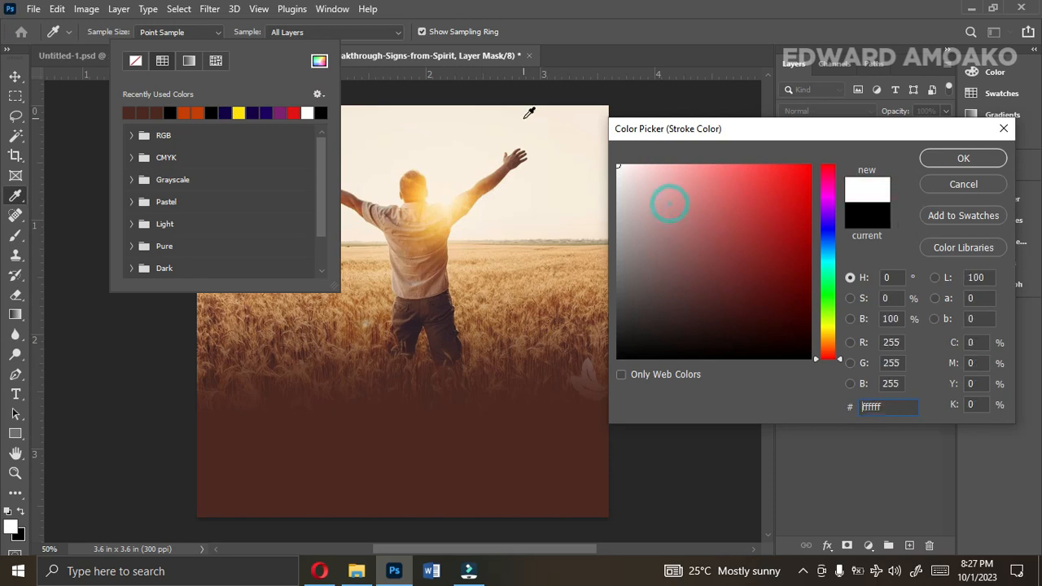
click(929, 161)
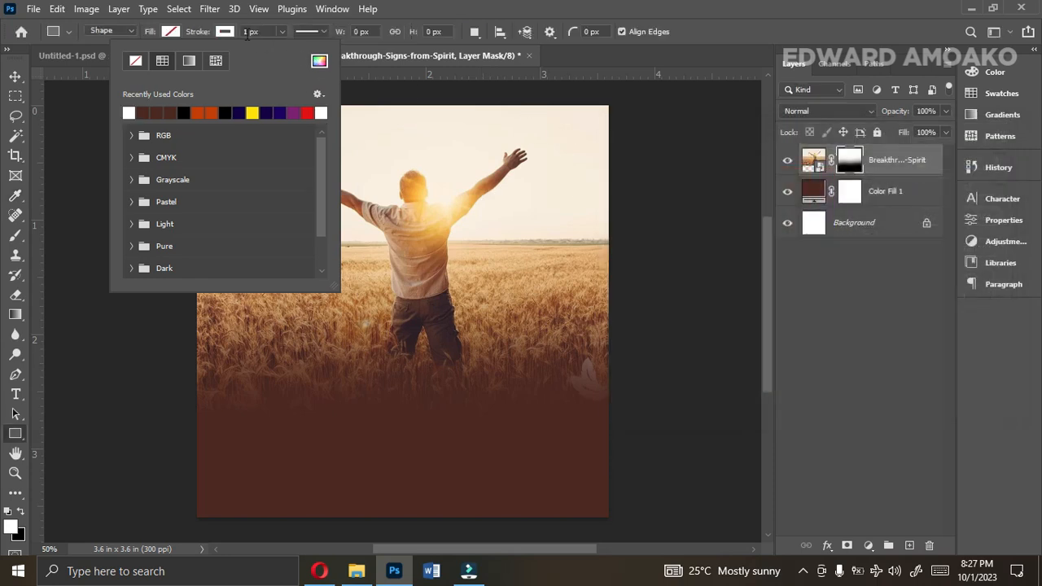
Draw a rectangle with a 2 px stroke across the photo's faded lower part, stretched to about 772 x 216 px.
click(281, 32)
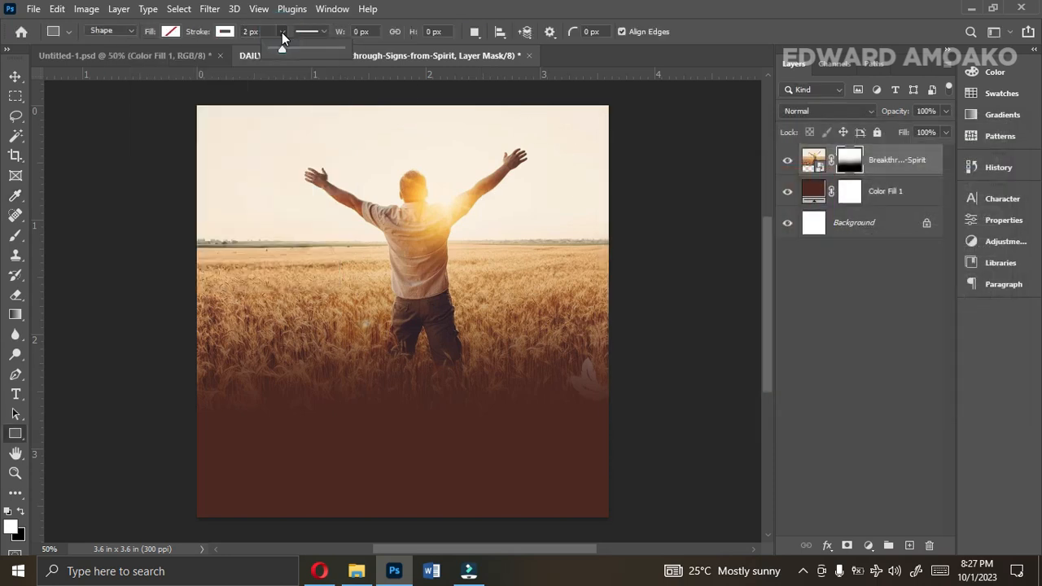
mouse_move(280, 375)
mouse_down()
mouse_move(532, 470)
mouse_move(539, 448)
mouse_move(549, 450)
mouse_up()
click(344, 419)
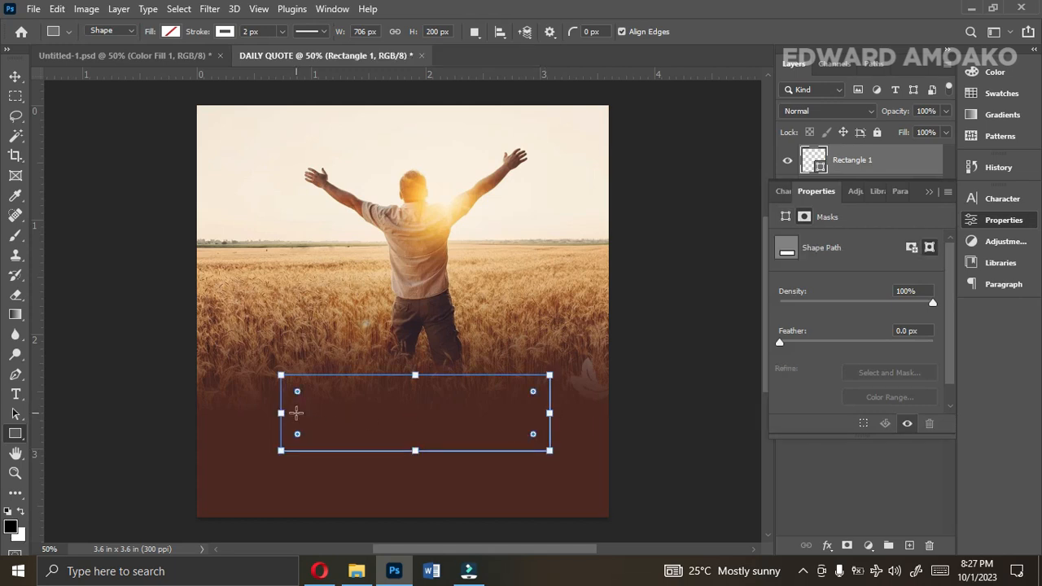
drag(280, 412, 263, 413)
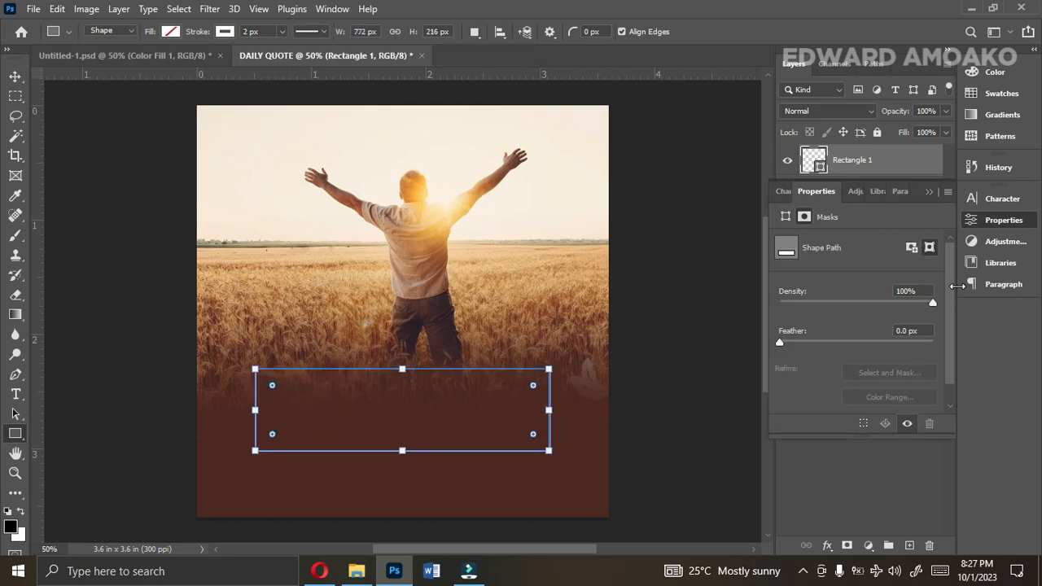
drag(958, 286, 941, 300)
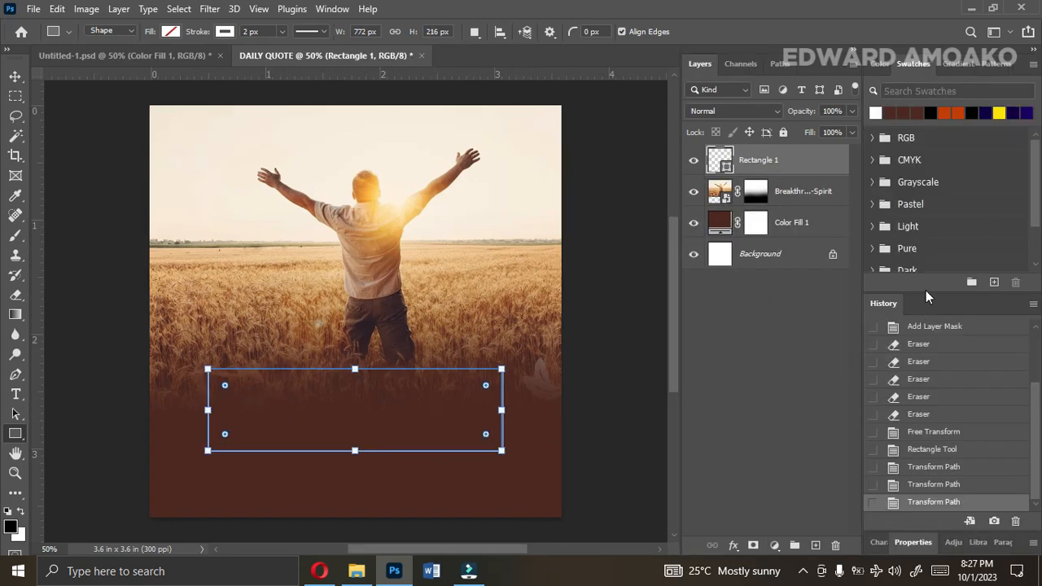
click(1031, 54)
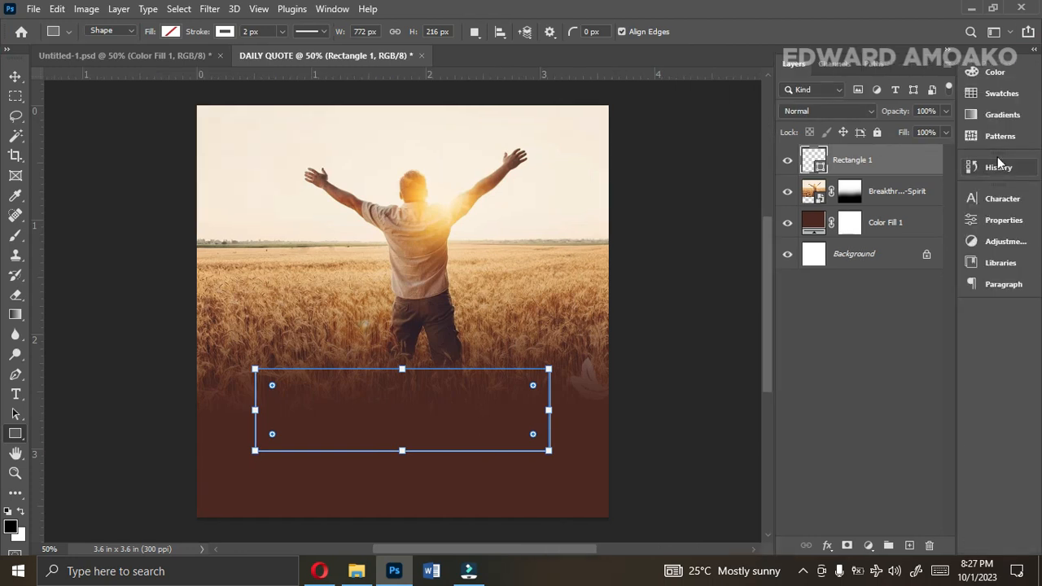
Round all four corners of the outlined rectangle to a radius of about 30 px.
click(1001, 221)
drag(948, 314, 944, 379)
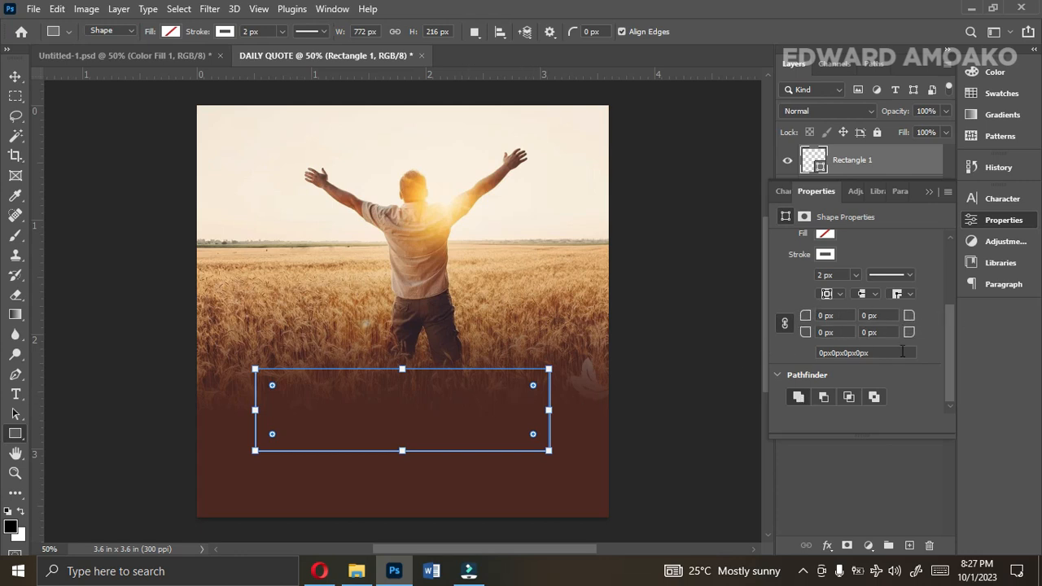
drag(910, 335, 918, 334)
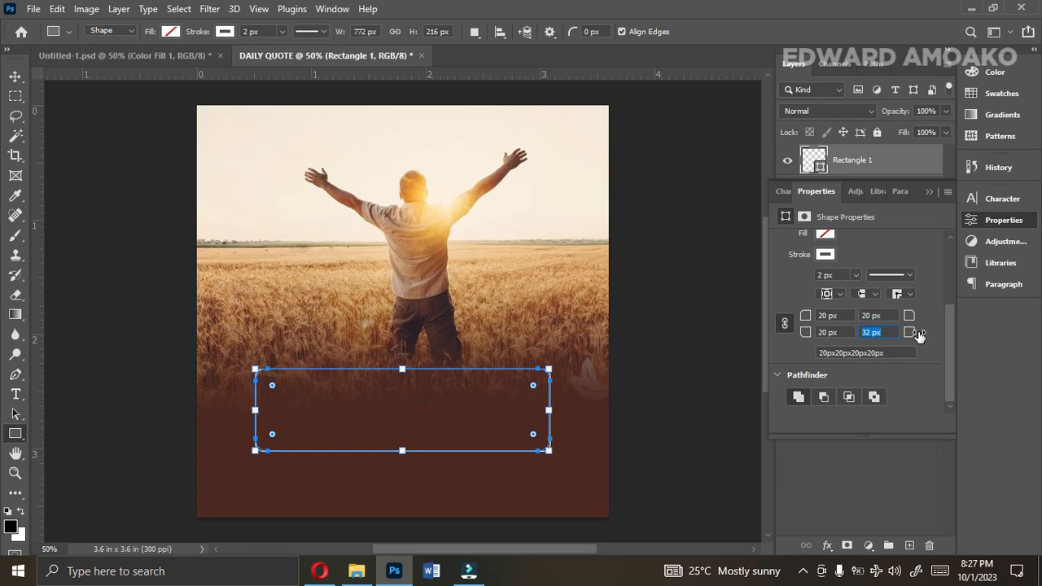
click(928, 192)
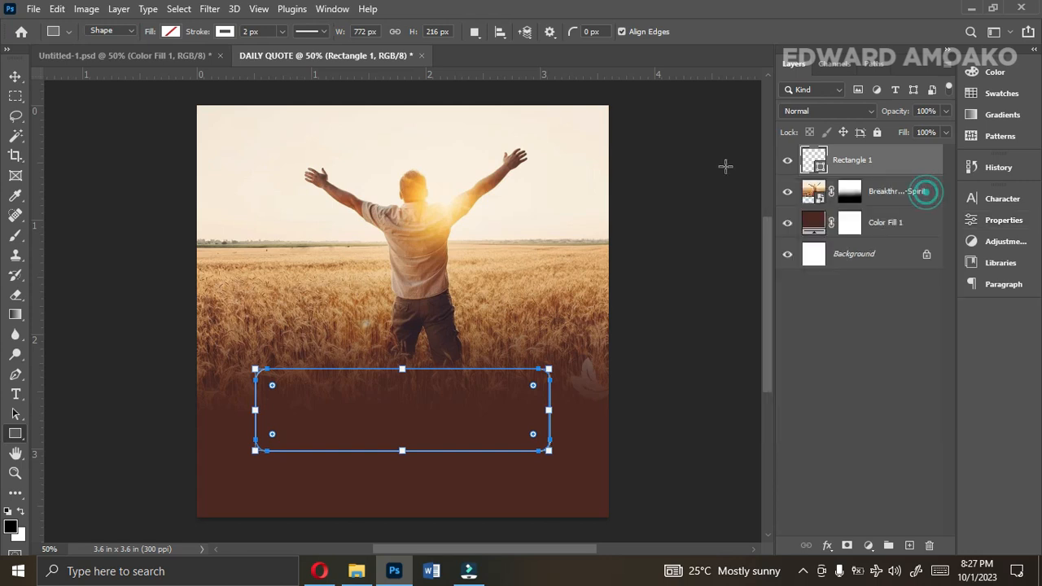
Rasterize the Rectangle 1 layer.
click(15, 76)
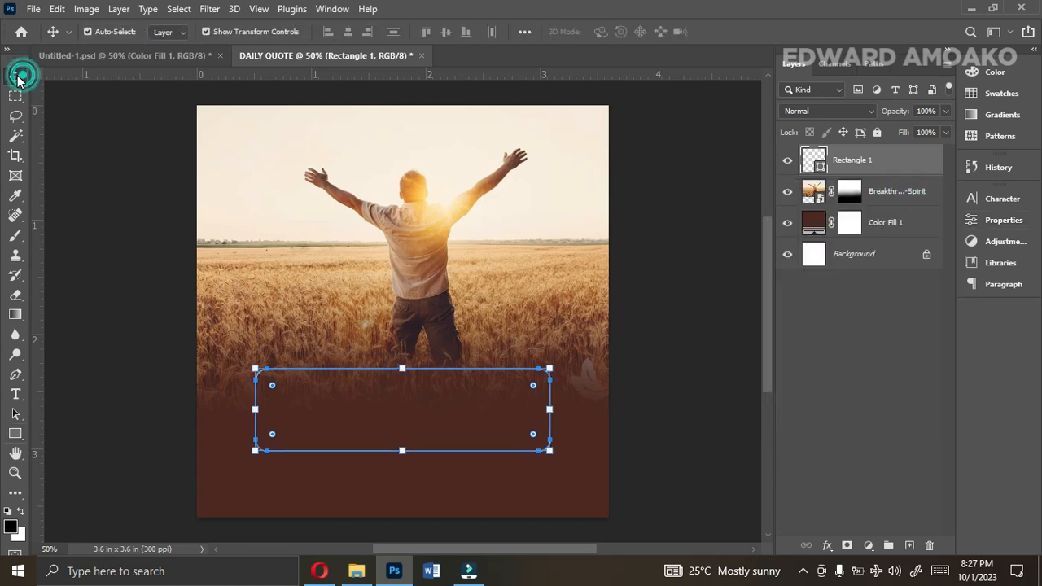
right_click(878, 169)
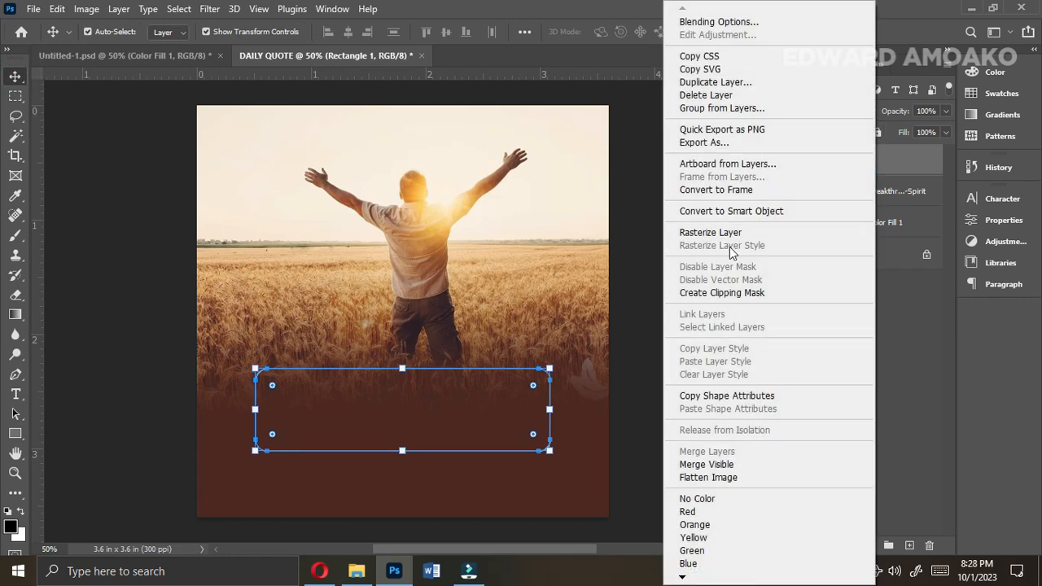
click(724, 233)
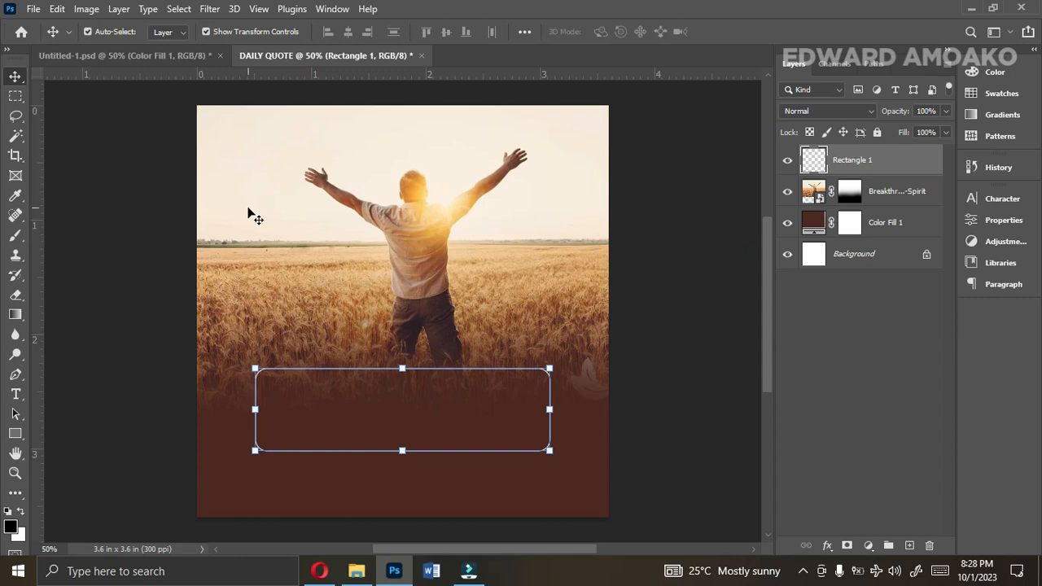
Select the frame's upper-left corner with the Rectangular Marquee, shift the selection outward, and delete that piece of the outline.
click(15, 97)
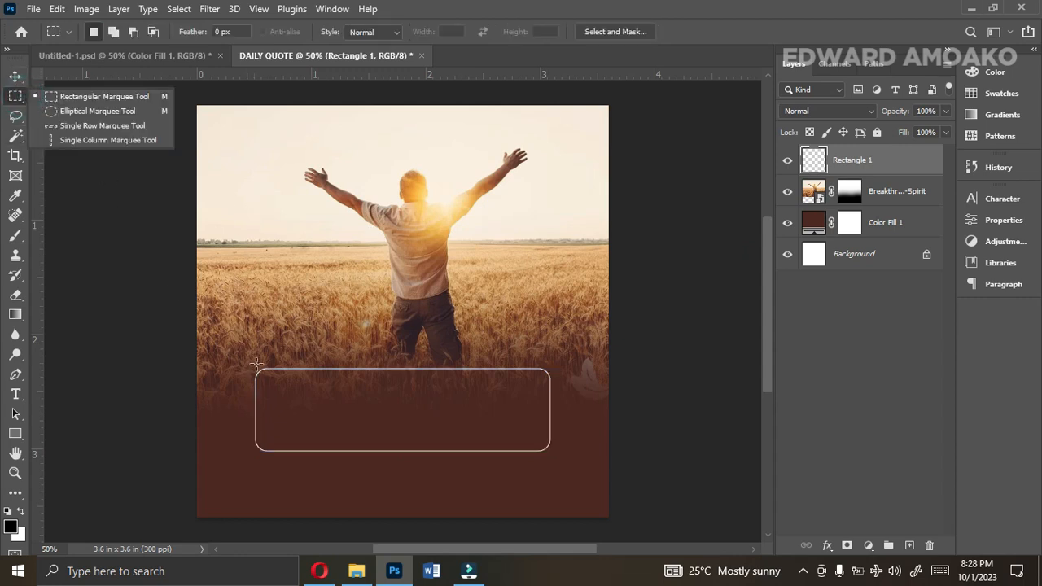
drag(257, 360, 294, 392)
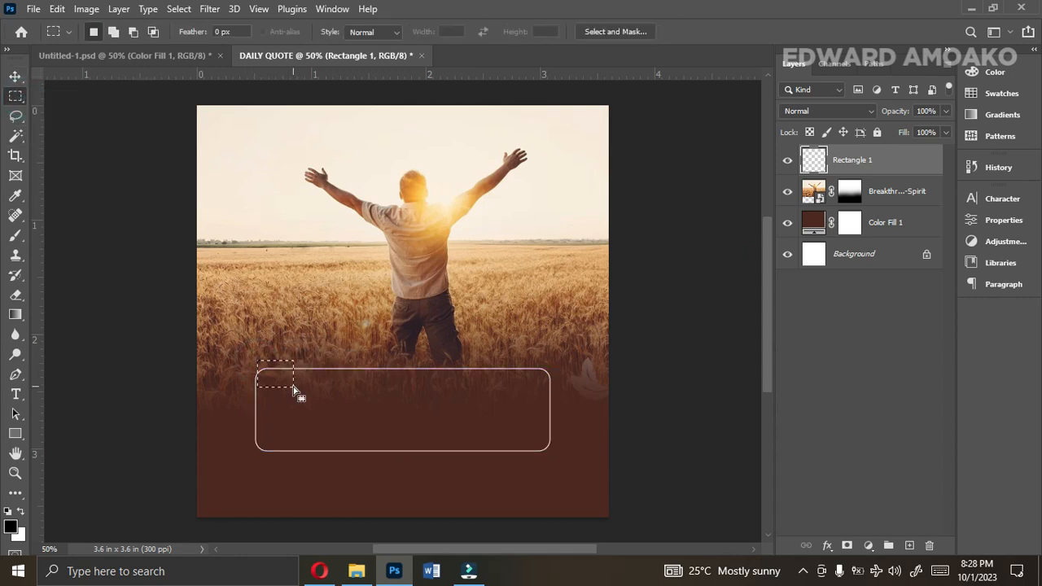
key(Left)
key(Left)
key(Left)
key(Left)
key(Left)
key(Left)
key(Left)
key(Left)
key(Left)
key(Left)
key(Left)
key(Left)
key(Delete)
Delete the frame's lower-right corner with a second marquee selection, and deselect.
drag(530, 435, 575, 462)
key(Delete)
key(ctrl+d)
click(15, 76)
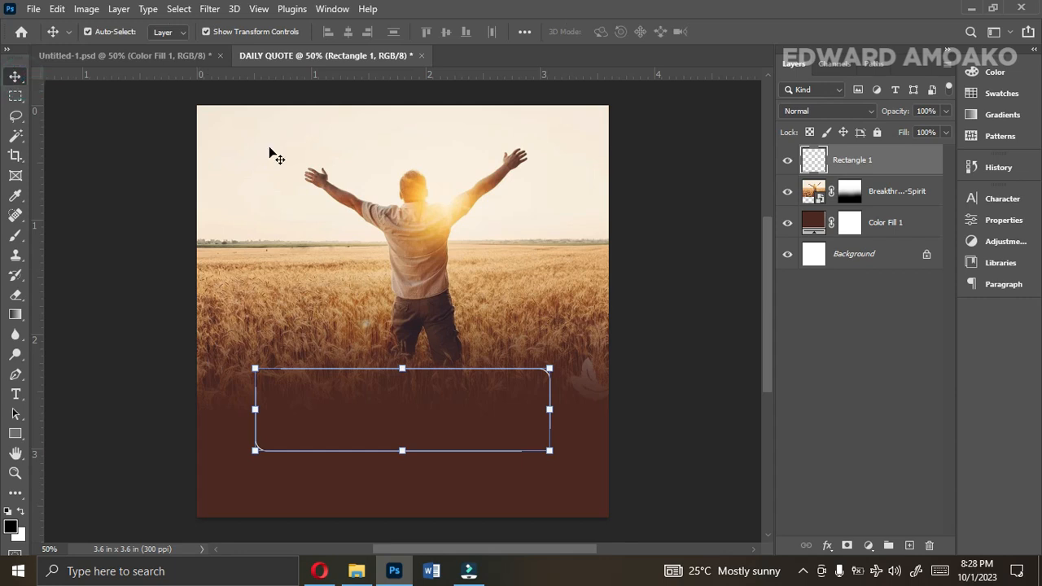
Copy the "Oh Lord, any secret and silent enemy" text layer from Untitled-1.psd into the frame in DAILY QUOTE.
click(140, 57)
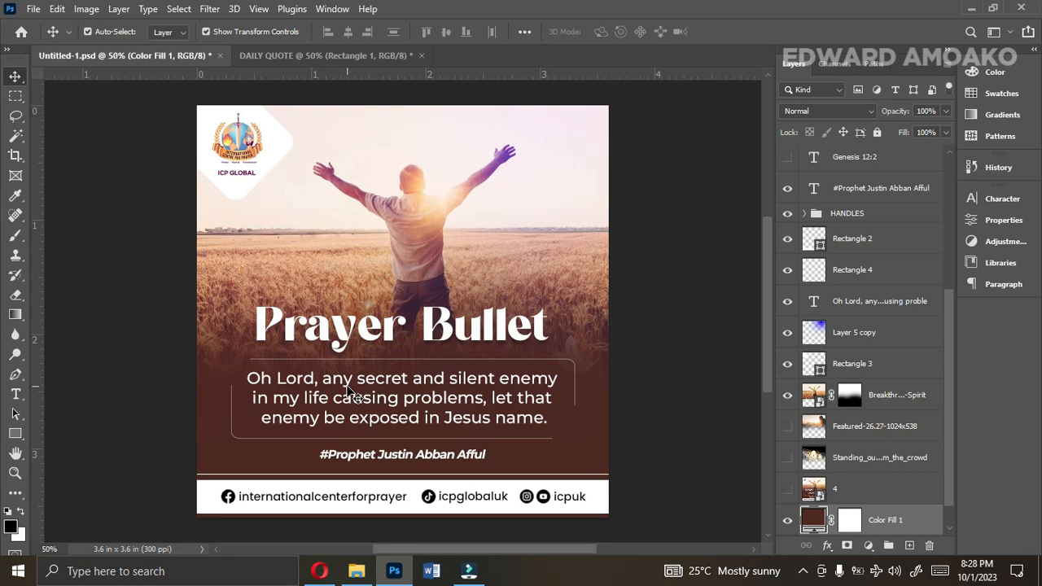
click(368, 397)
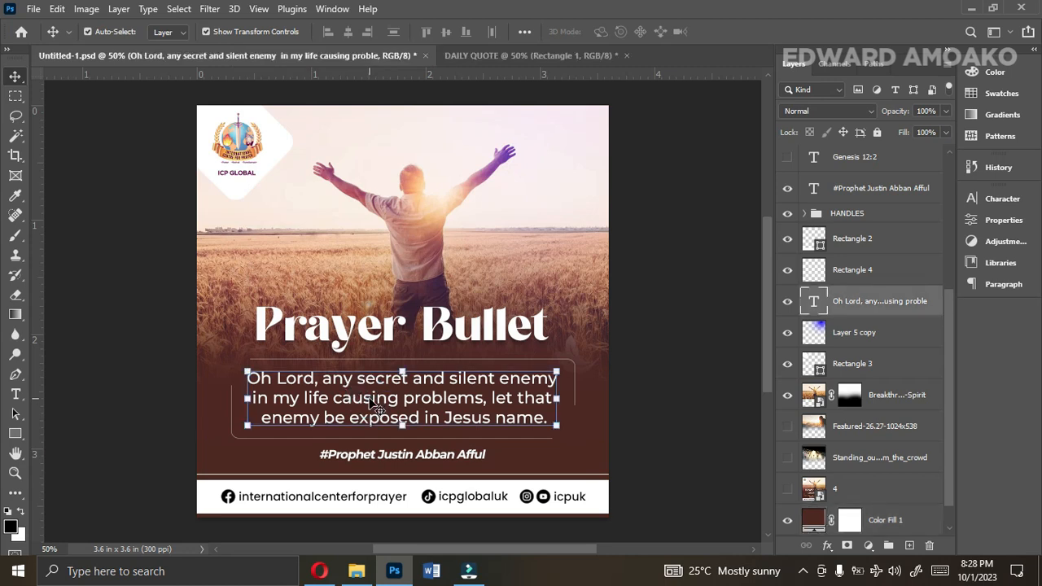
drag(409, 399, 431, 415)
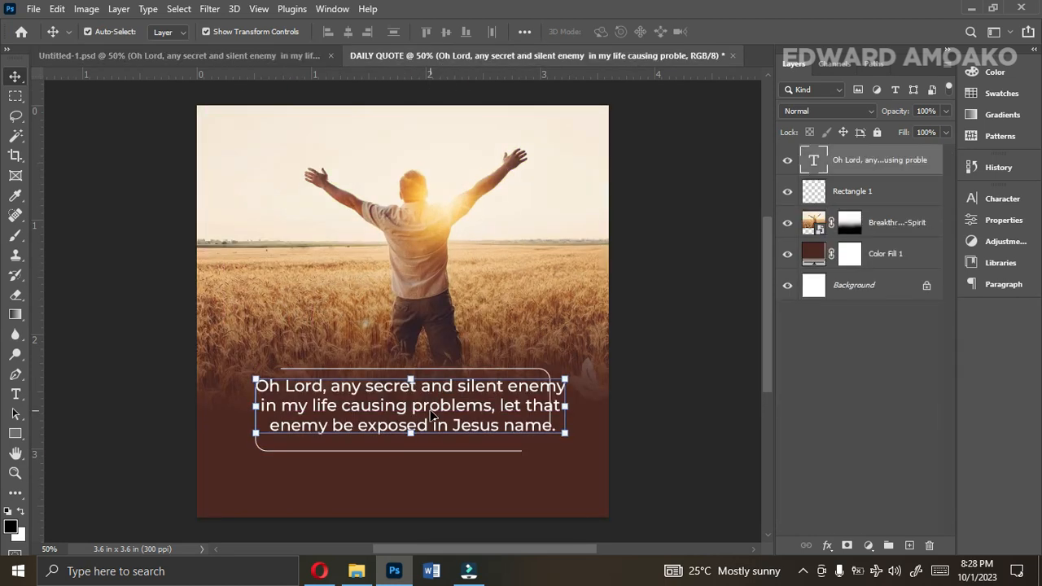
Set the prayer text's font size to 10 pt.
click(1003, 201)
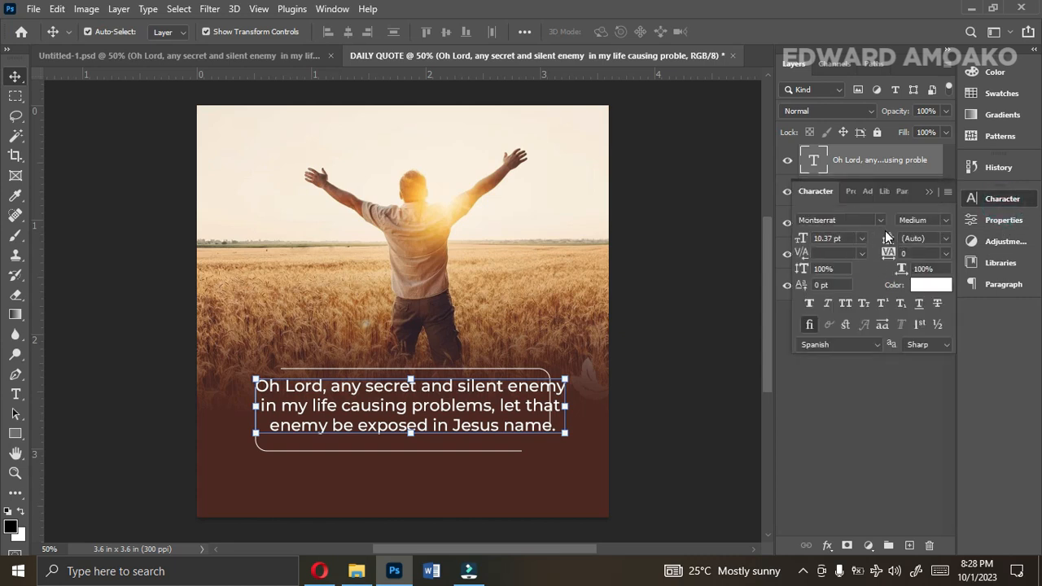
click(861, 237)
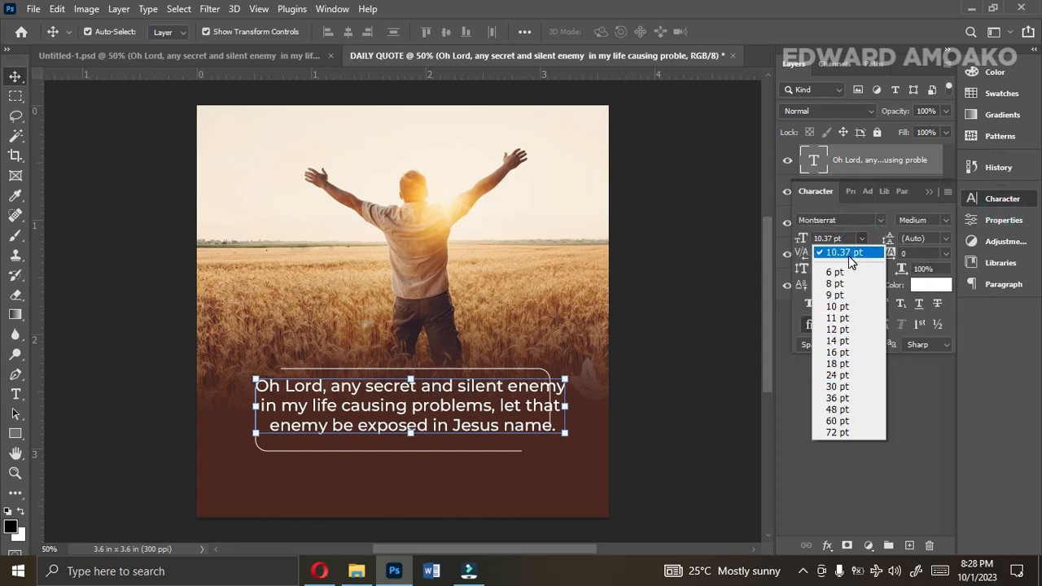
click(839, 306)
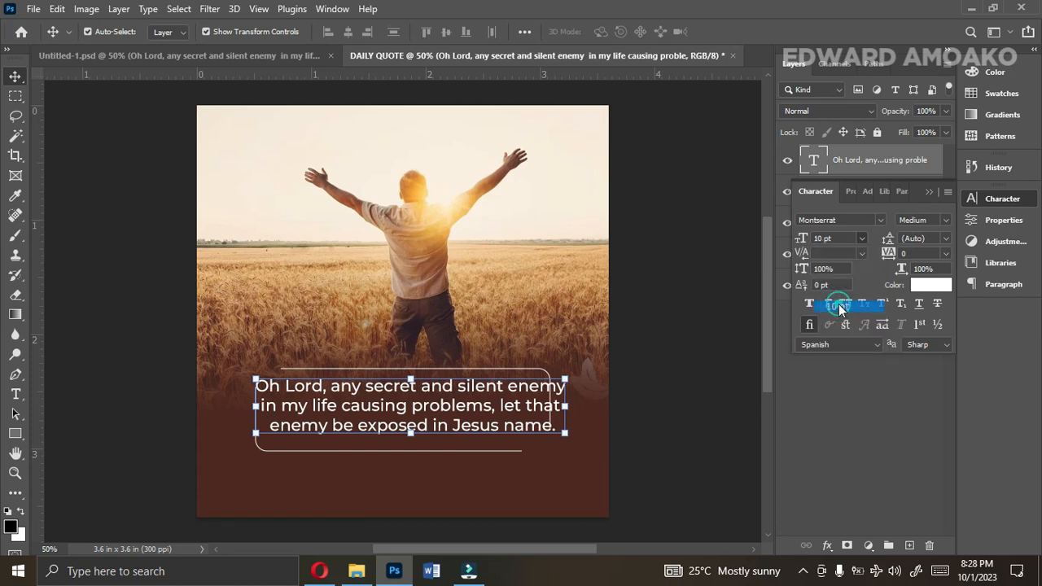
Scale the Rectangle 1 frame to about 108.5% so it surrounds the text, and shorten its height from below.
click(884, 192)
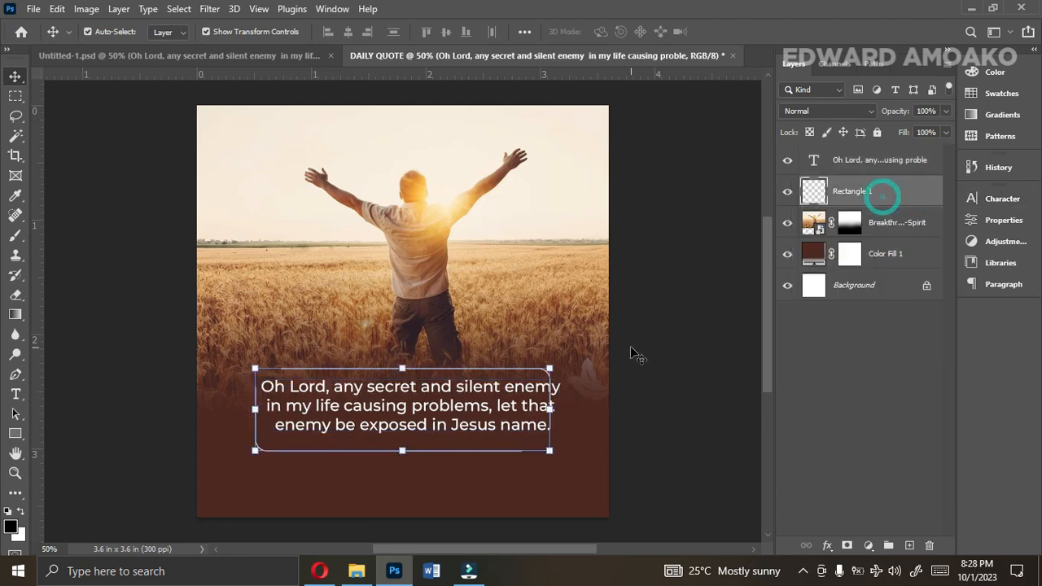
drag(550, 406, 560, 405)
drag(255, 408, 239, 409)
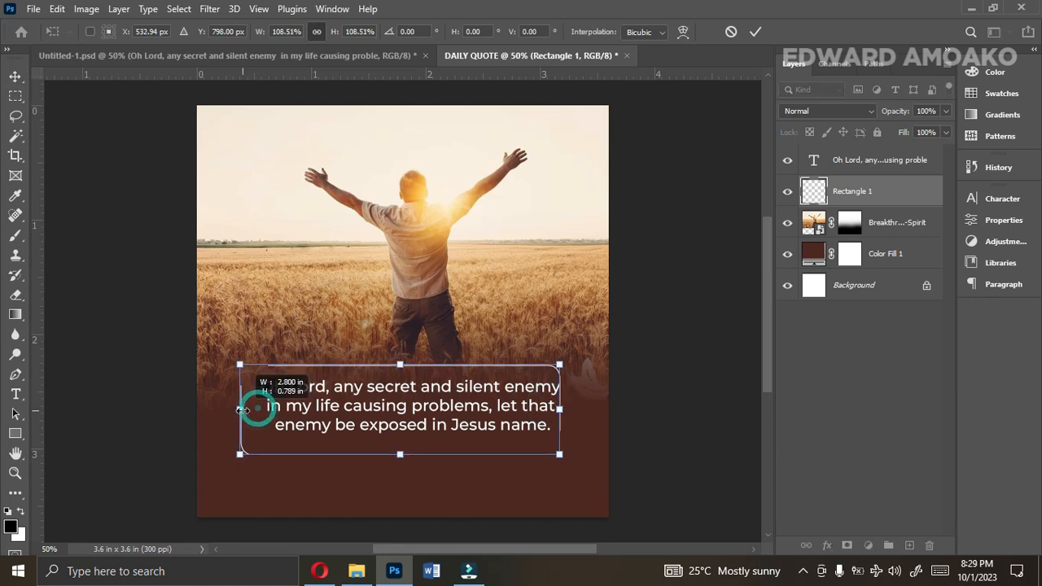
click(422, 414)
double_click(422, 413)
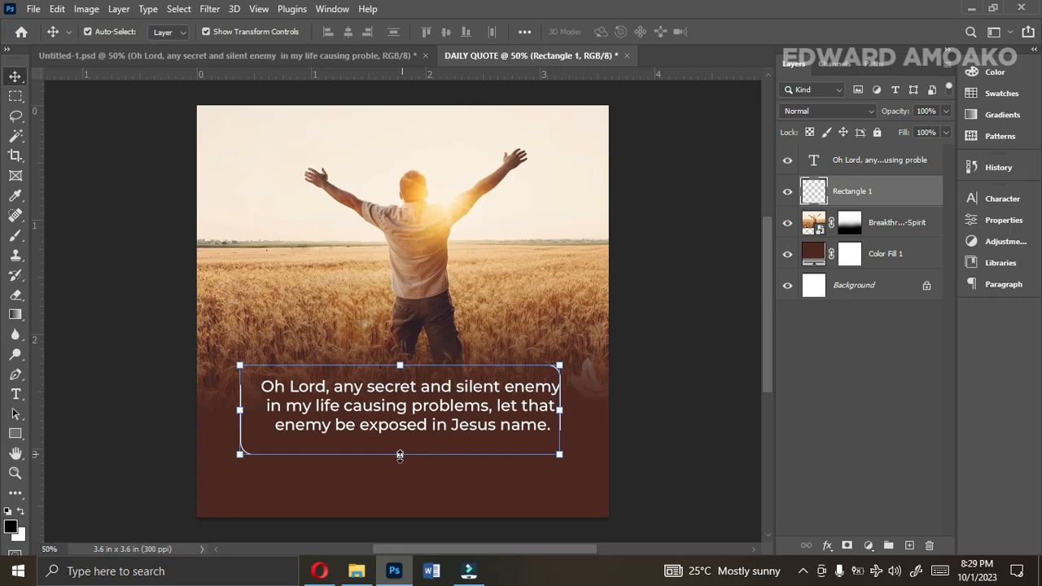
drag(400, 459, 400, 444)
double_click(436, 412)
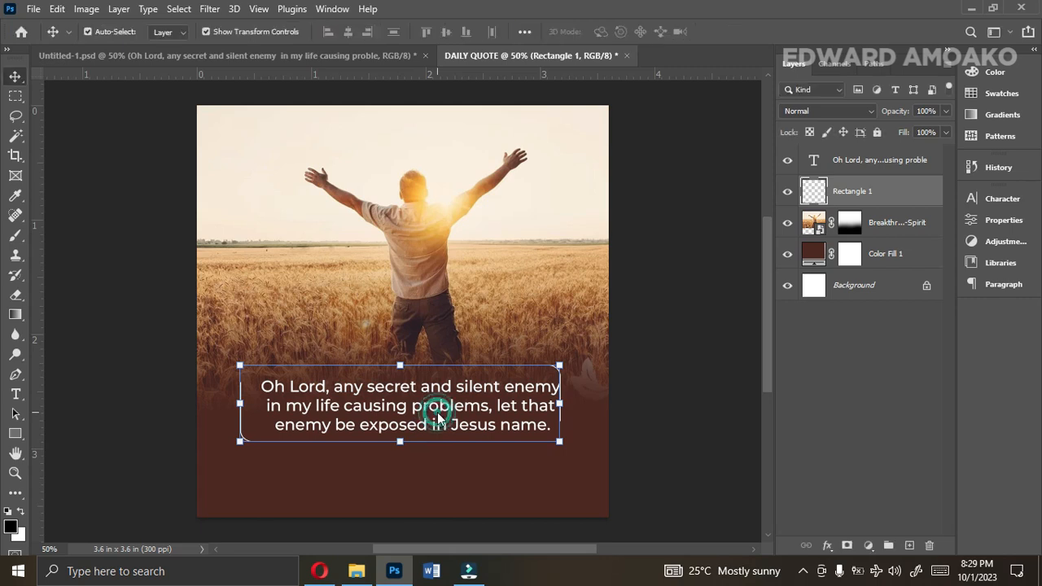
Centre the prayer text and frame on each other horizontally and vertically, and move both slightly down.
click(849, 161)
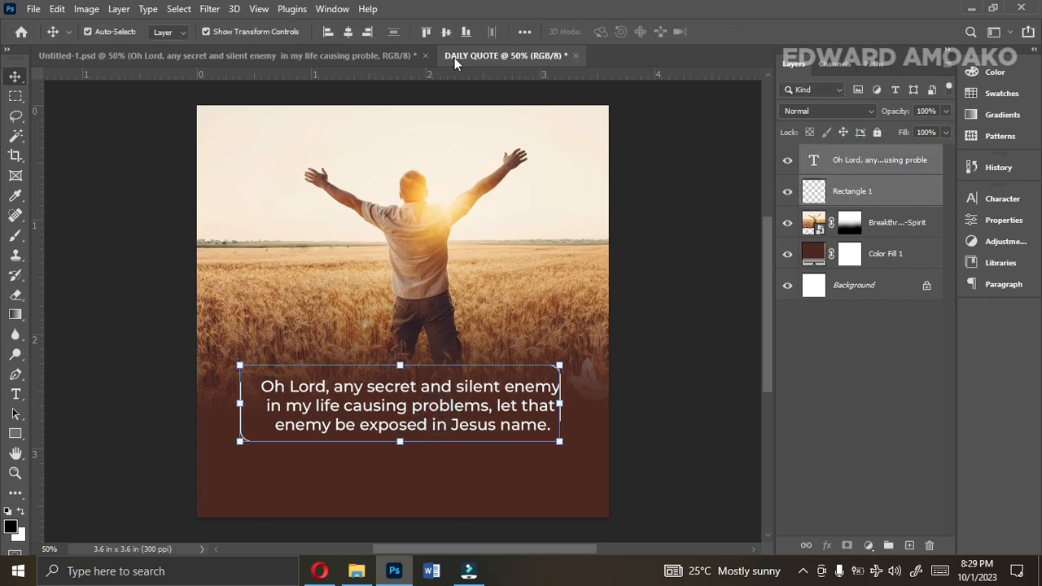
click(343, 34)
click(444, 32)
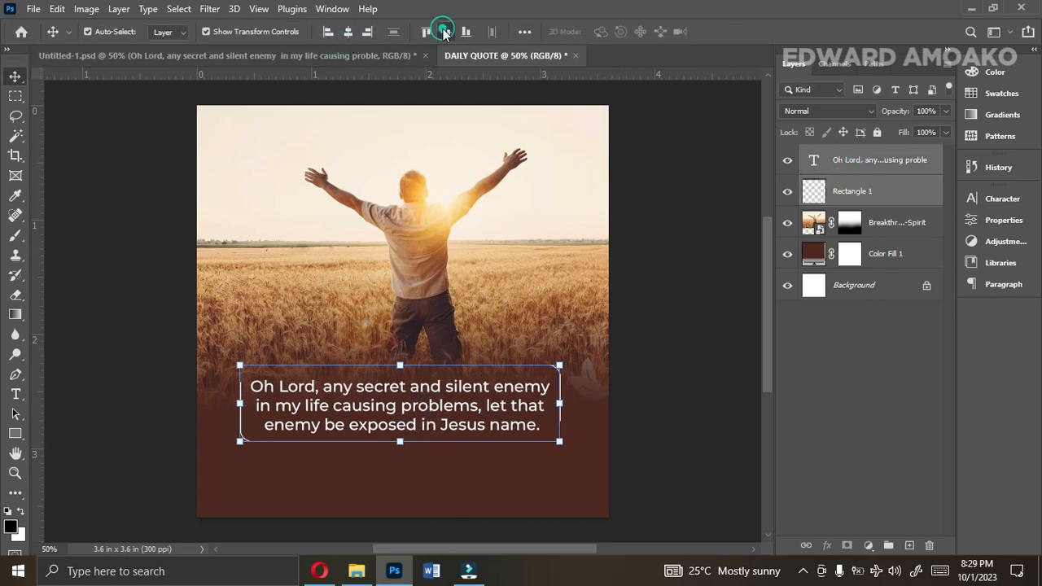
key(Down)
key(Down)
key(Down)
key(Down)
key(Down)
key(Down)
key(Down)
key(Down)
key(Down)
key(Down)
key(Down)
key(Down)
key(Down)
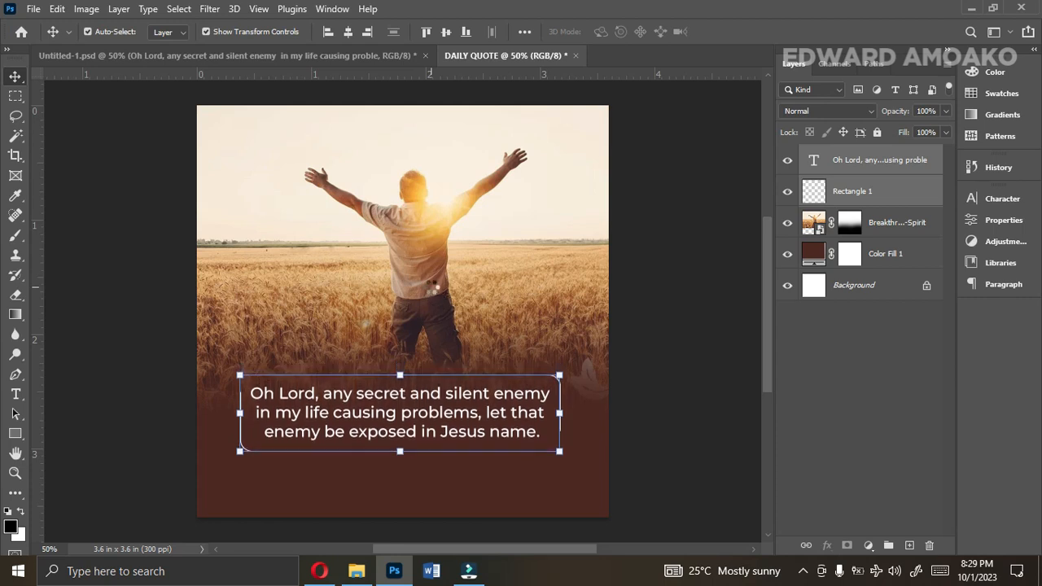
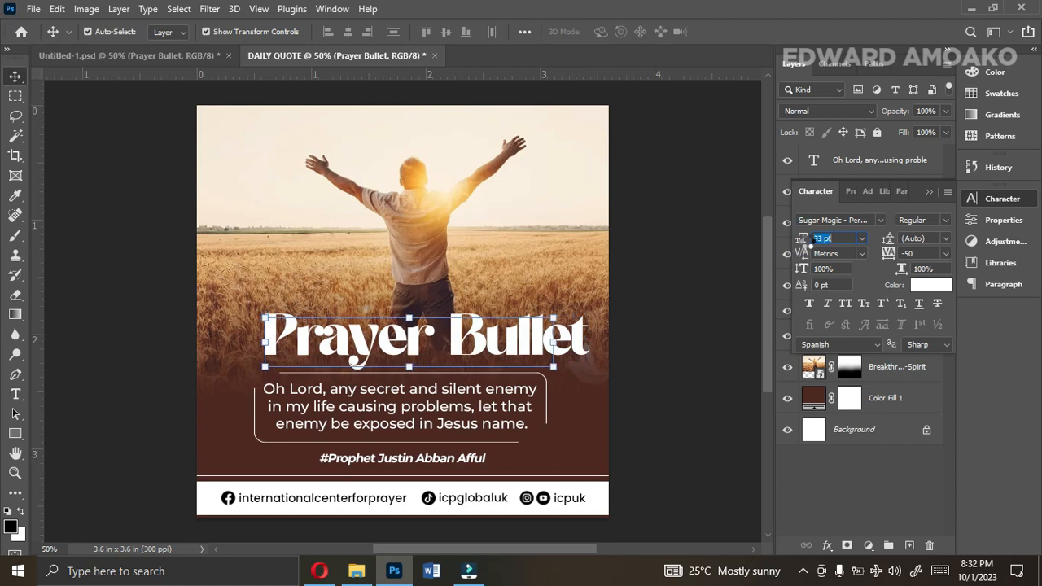
Align the Prayer Bullet title above the frame and add a black Multiply drop shadow: 24% opacity, distance 11, spread 10, size 21.
drag(463, 346, 456, 348)
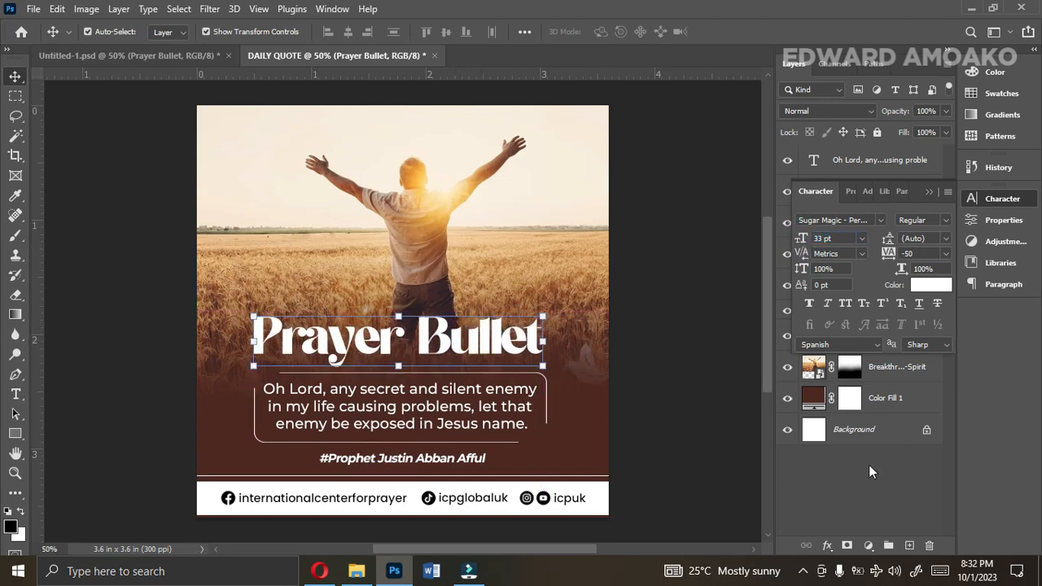
click(826, 546)
click(838, 535)
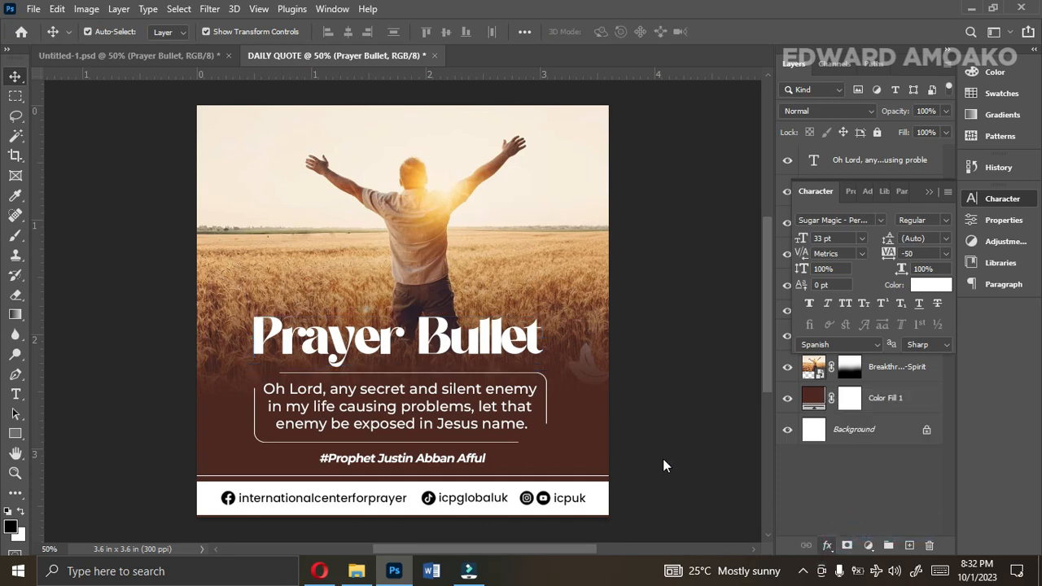
drag(647, 196, 822, 143)
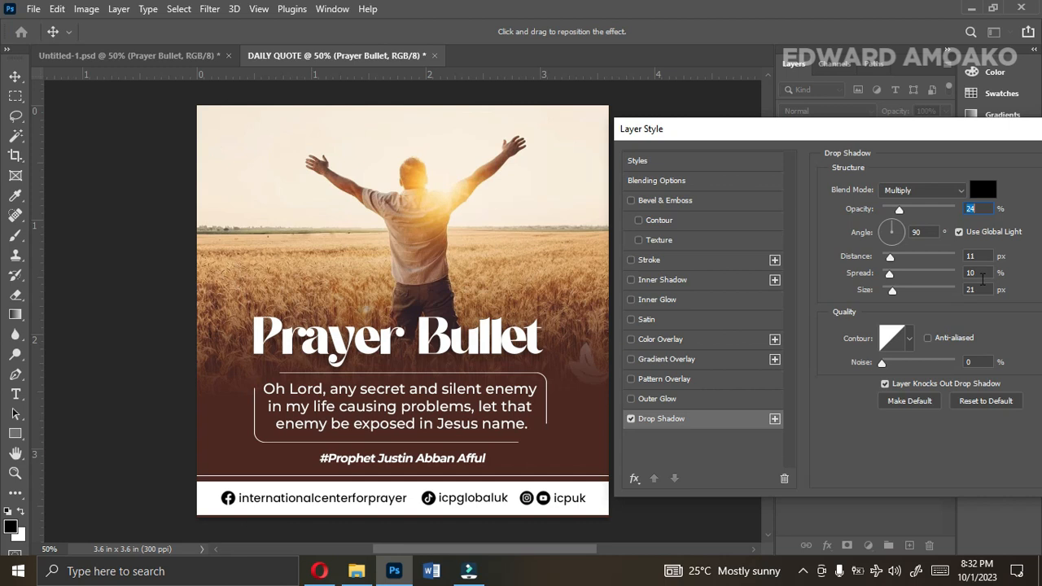
drag(973, 132, 866, 161)
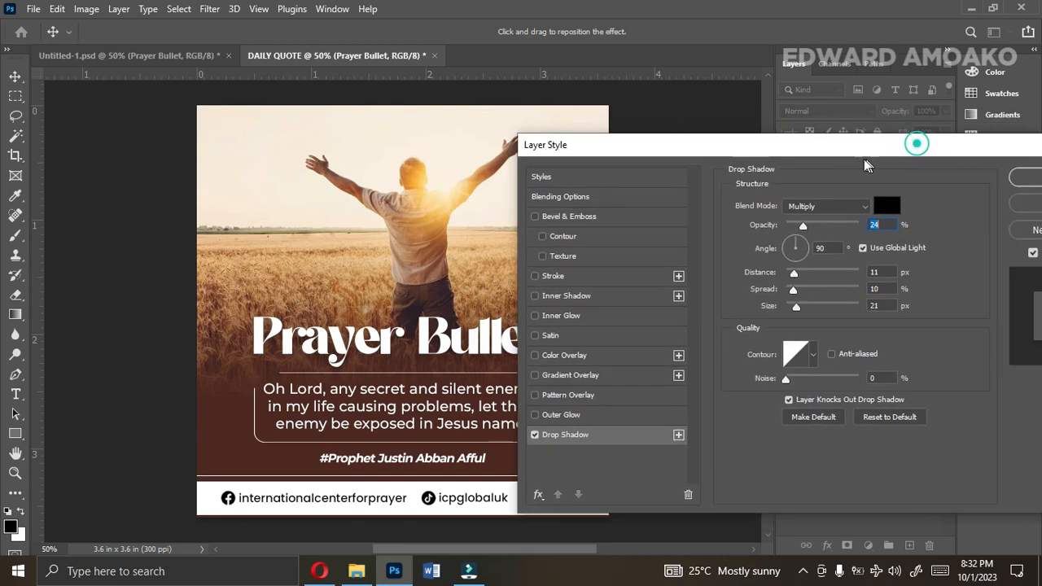
click(1032, 179)
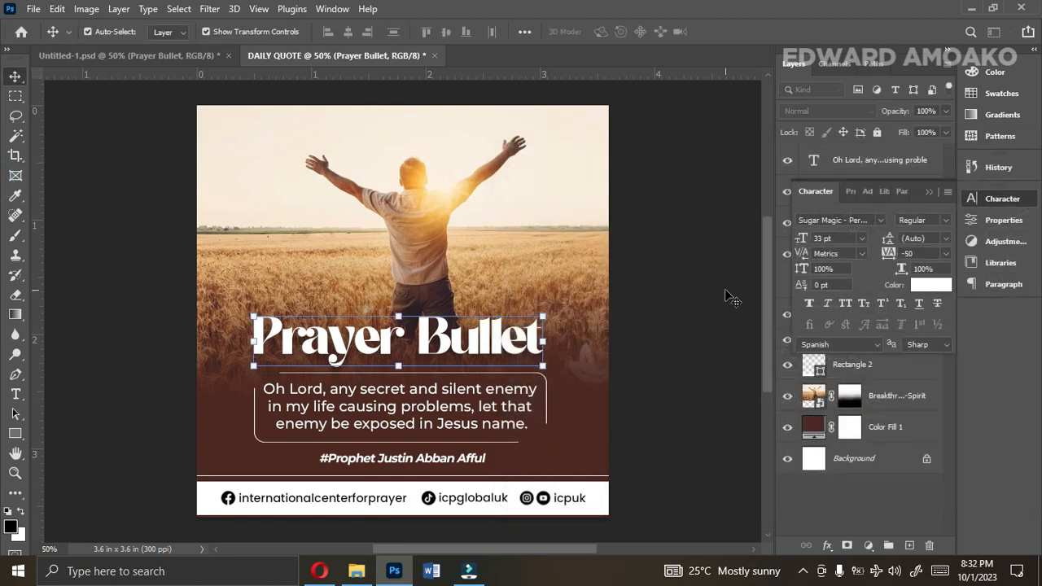
click(725, 290)
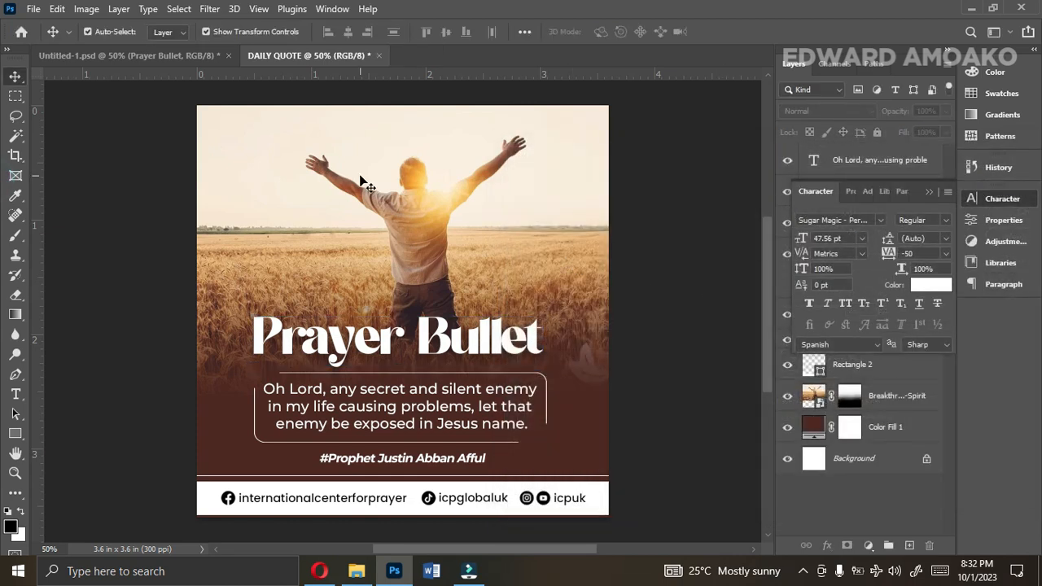
Check the logo badge in the corner of Untitled-1.psd, and return to DAILY QUOTE.
click(151, 56)
click(241, 143)
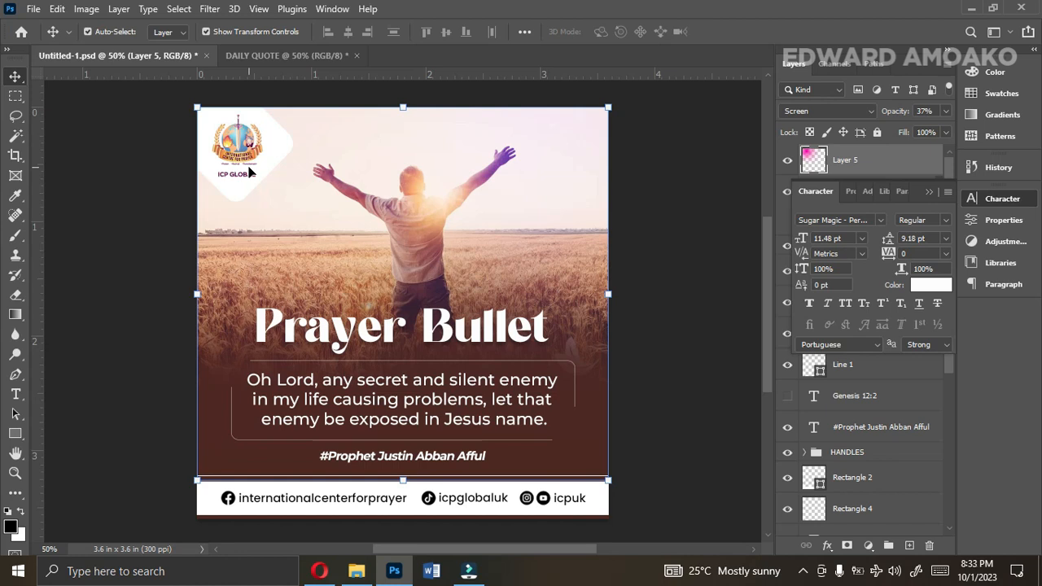
key(ctrl+Tab)
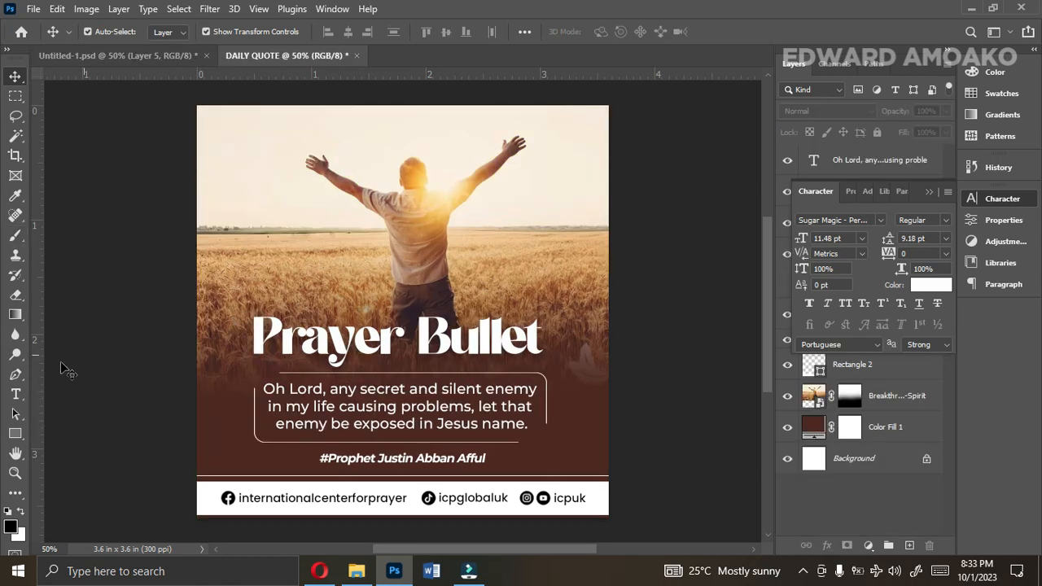
Draw a white rectangle without stroke, about 362 x 226 px, over the upper-left corner of the canvas.
click(16, 434)
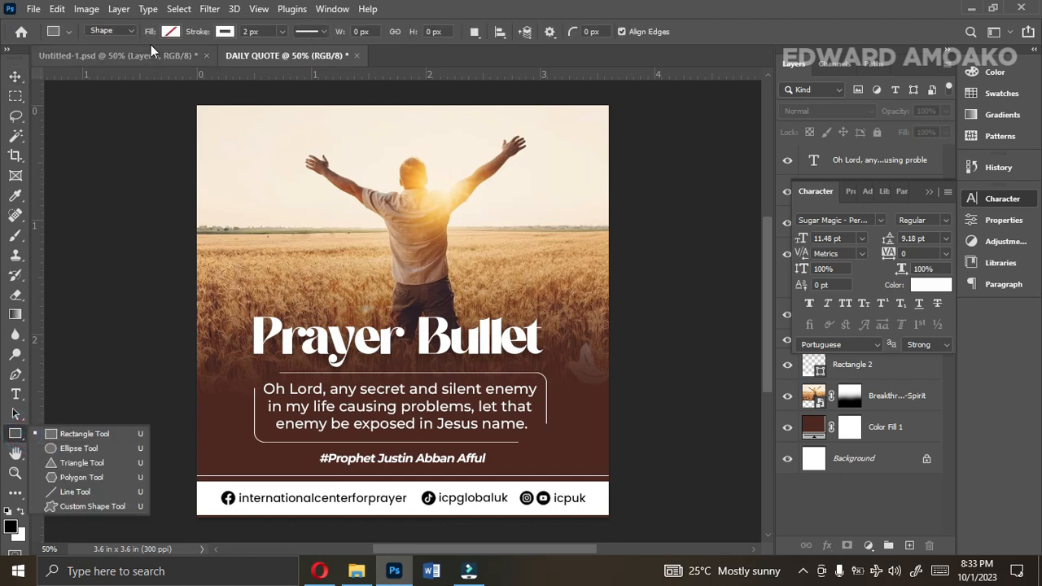
click(222, 31)
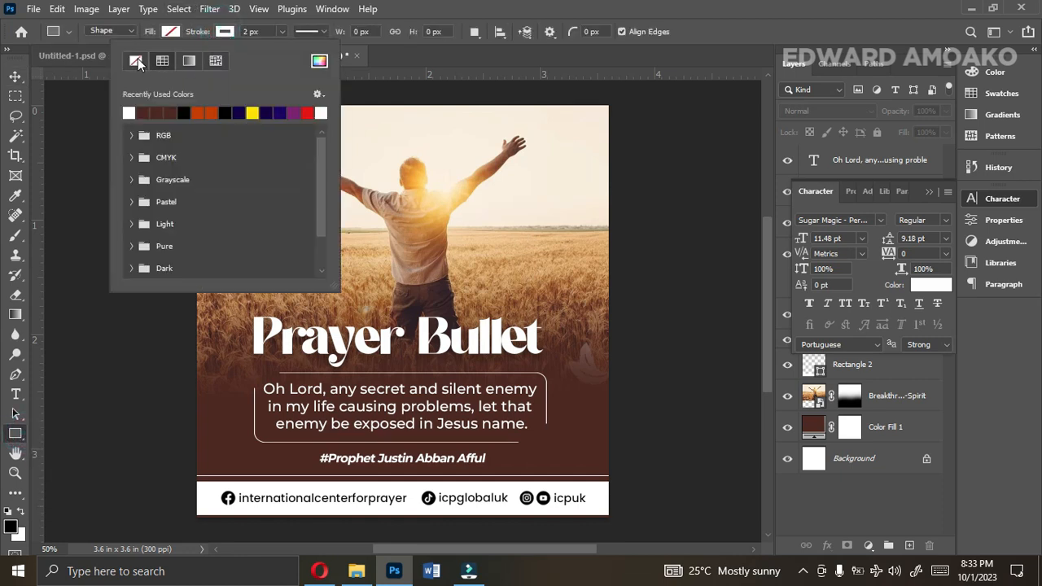
click(174, 33)
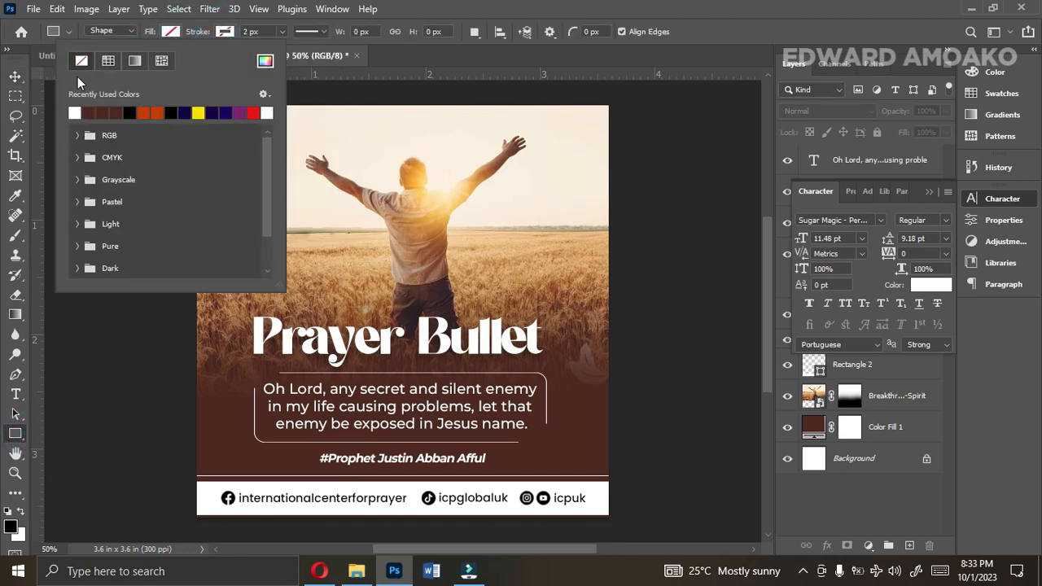
click(77, 111)
click(170, 31)
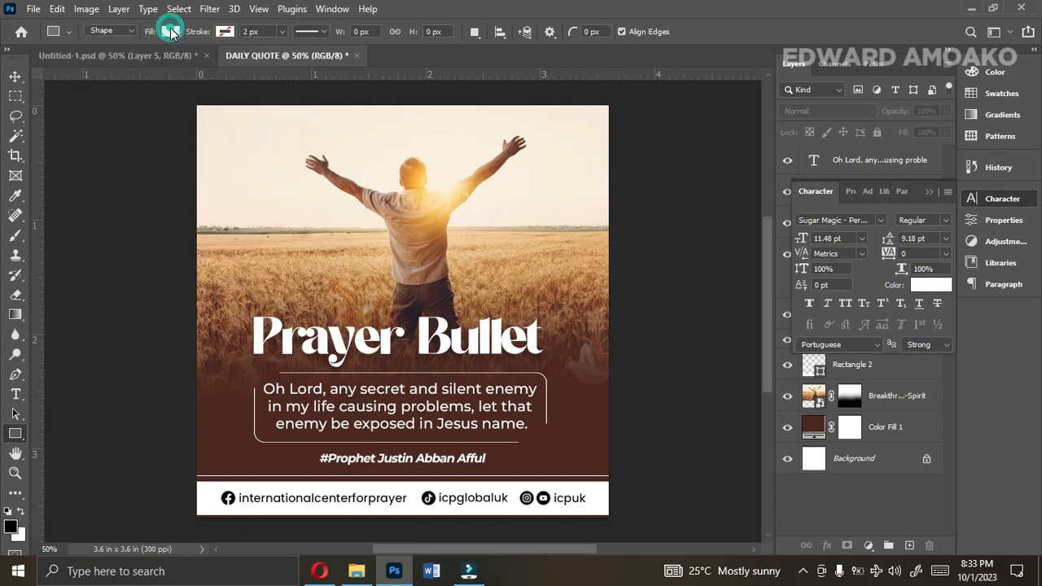
drag(177, 95, 314, 179)
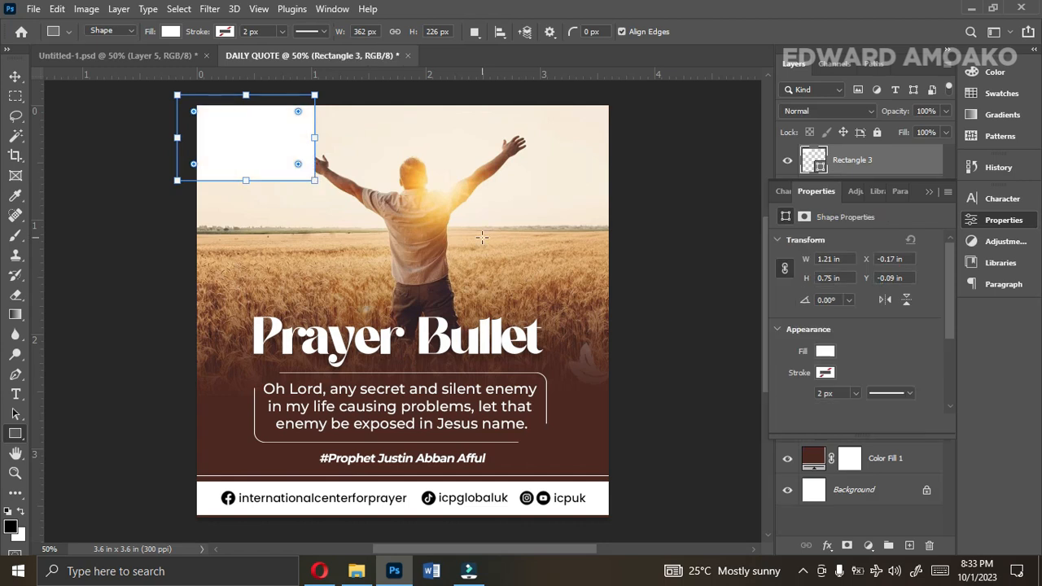
Round all corners of the white rectangle to 20 px.
drag(946, 325, 843, 381)
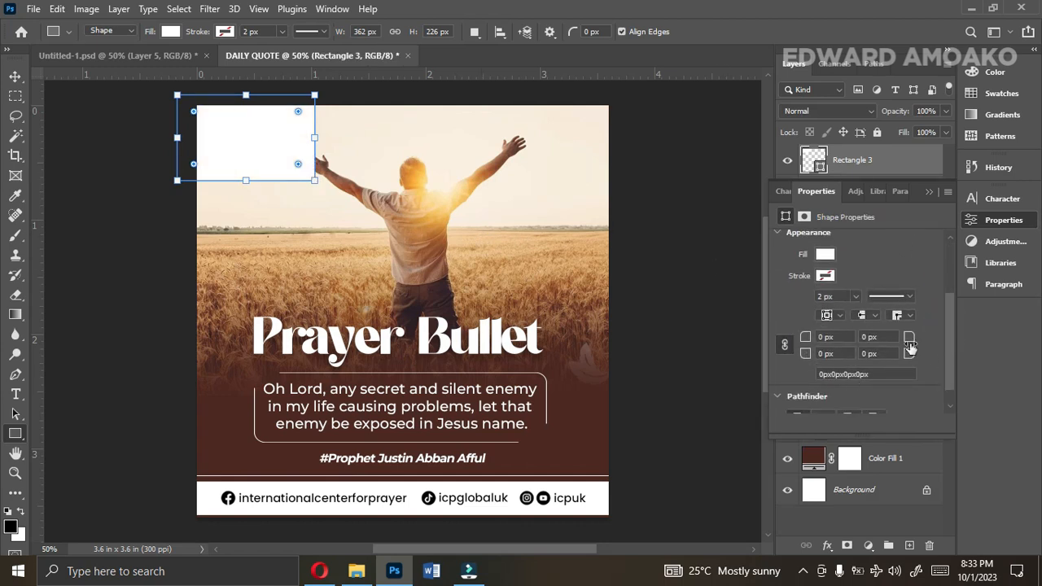
drag(804, 352, 822, 363)
key(Return)
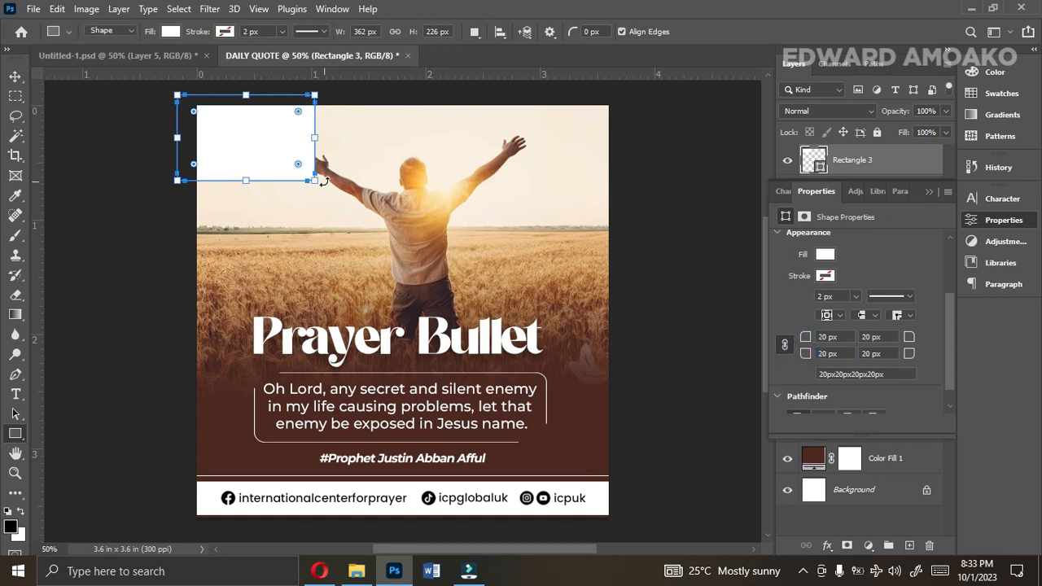
Rotate the white rectangle counter-clockwise and shorten its width to about 309 px.
drag(324, 181, 342, 128)
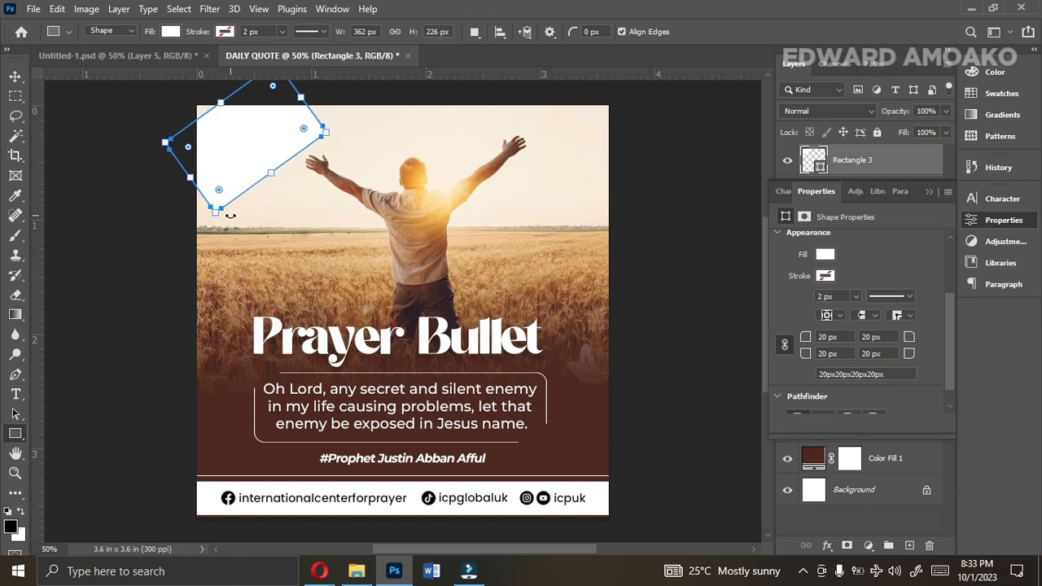
drag(192, 186, 207, 171)
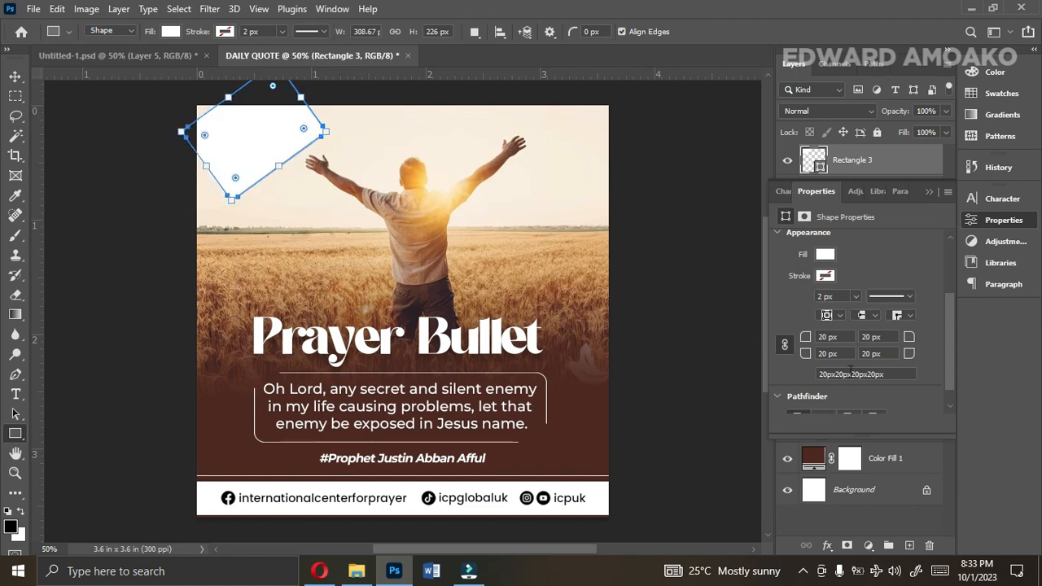
Set the white badge's corner radius to 25 px and shift it slightly left over the canvas corner.
drag(805, 353, 814, 358)
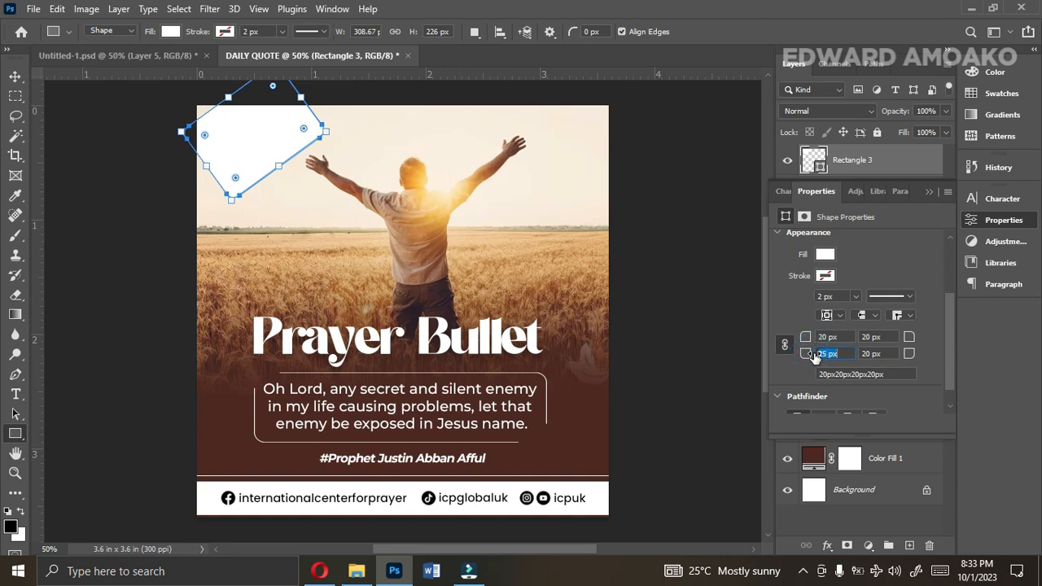
click(14, 76)
mouse_move(241, 144)
mouse_down()
mouse_move(225, 151)
mouse_move(251, 140)
mouse_up()
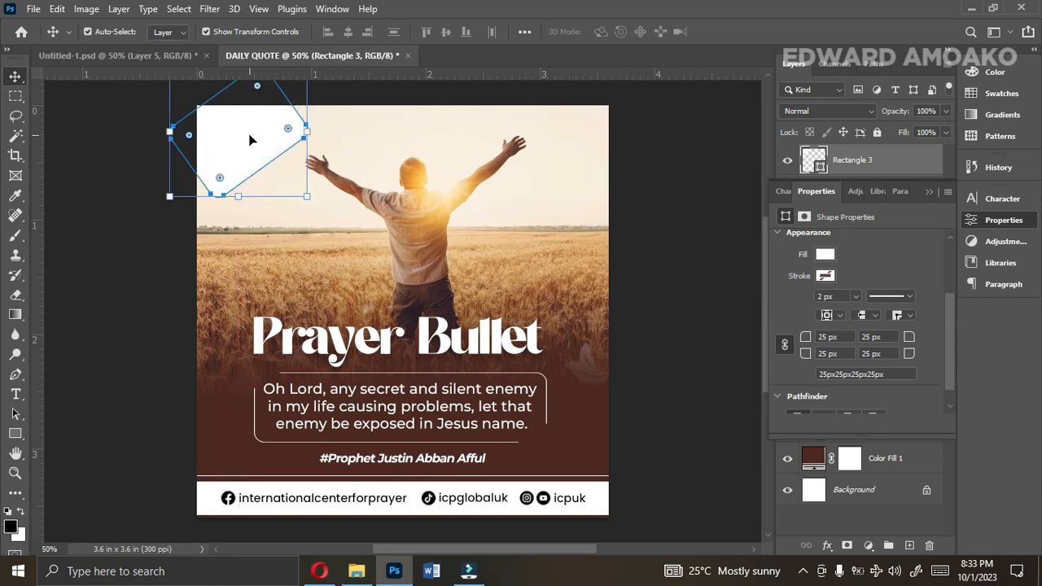
Add the text "LOGO HERE" in black (000000) Montserrat Regular at 11.48 pt over the photo.
click(15, 394)
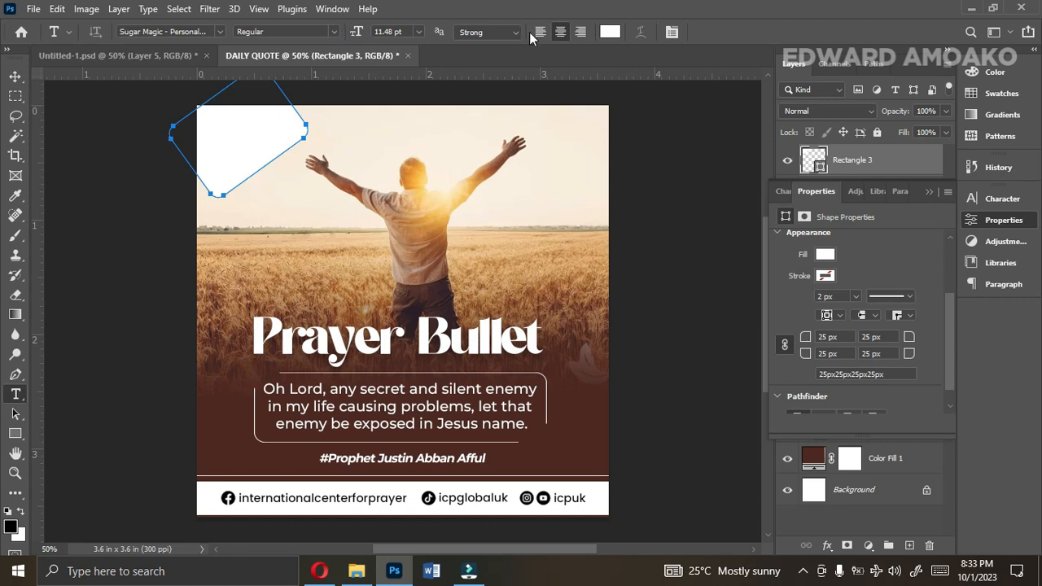
click(784, 191)
click(922, 285)
drag(742, 305, 812, 361)
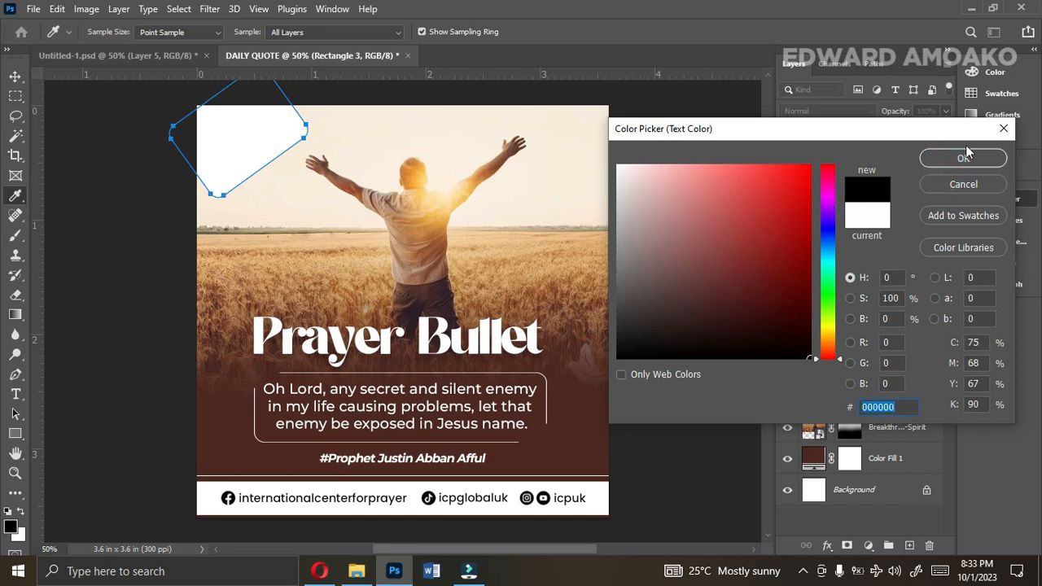
click(960, 156)
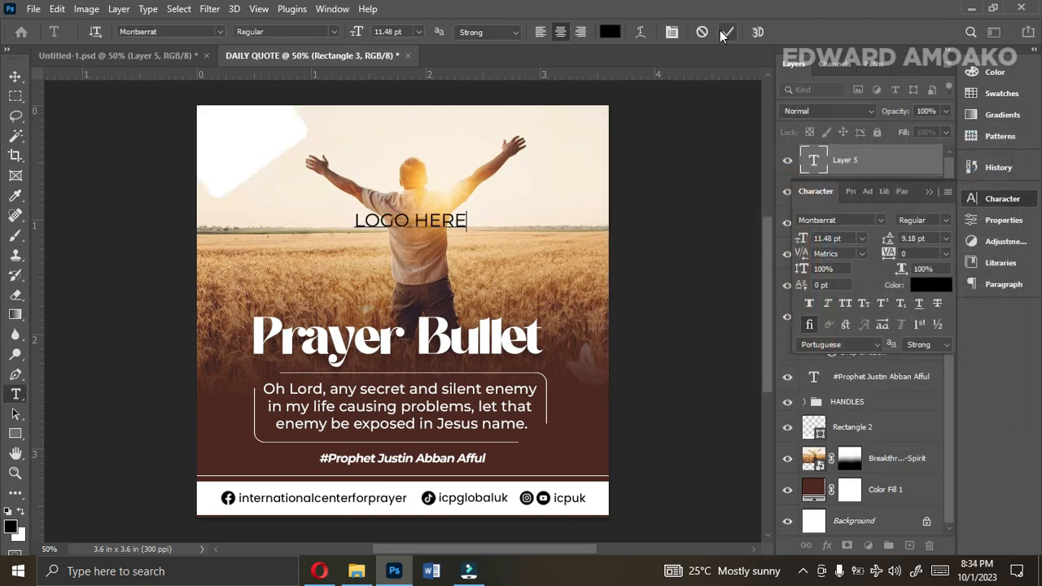
click(719, 31)
click(18, 73)
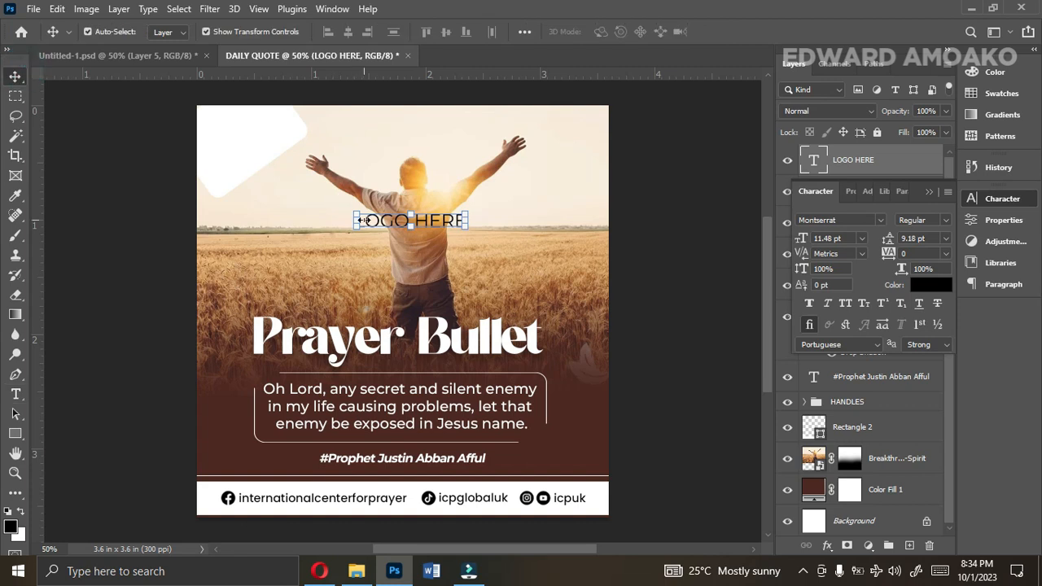
Scale down the LOGO HERE text and place it on the white corner badge.
drag(370, 228, 255, 136)
key(Return)
click(930, 191)
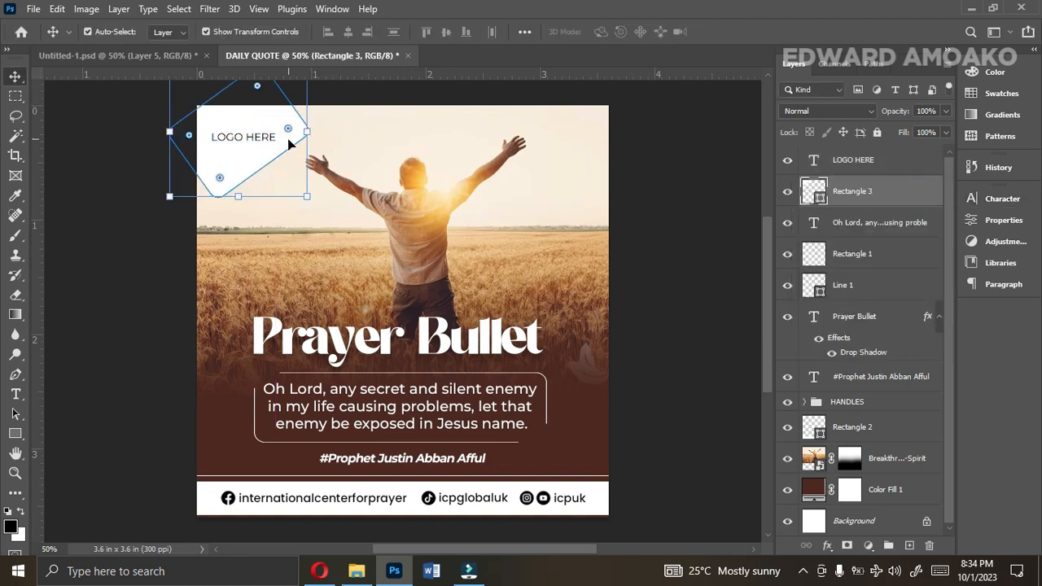
Hide the Rectangle 3 badge and move the LOGO HERE text to the canvas's upper centre above the man's head.
click(787, 192)
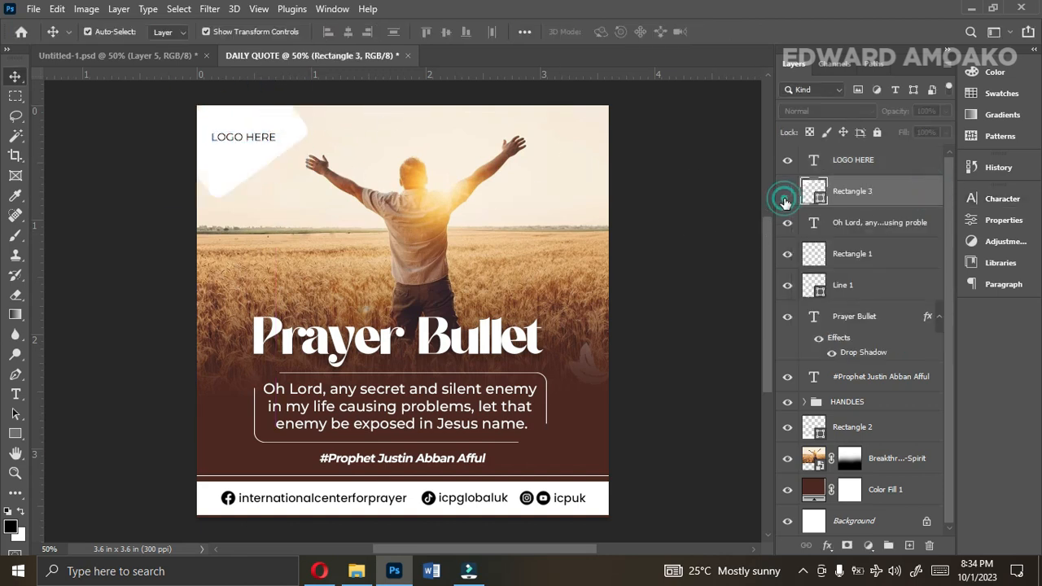
drag(256, 138, 421, 140)
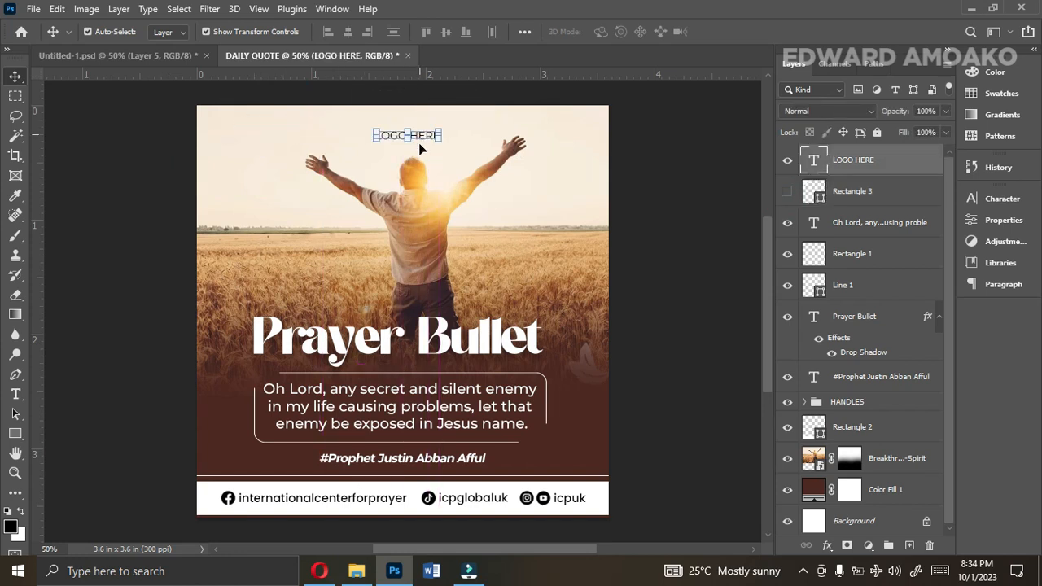
Nudge the Breakthrough-Signs-from-Spirit photo slightly down to leave more room around the LOGO HERE text.
click(421, 310)
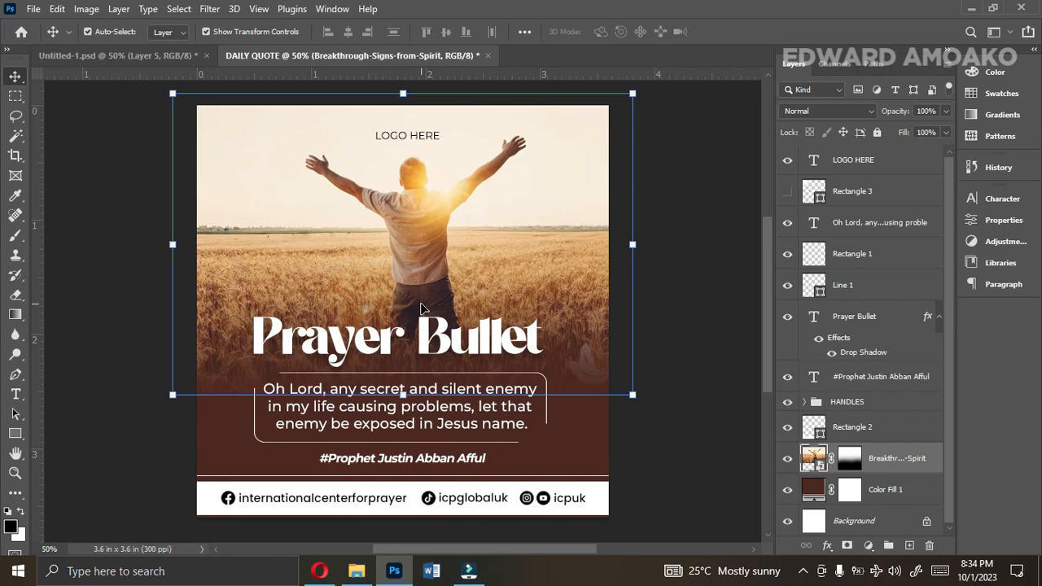
key(Down)
key(Down)
key(Down)
key(Down)
key(Down)
key(Down)
key(Down)
key(Down)
key(Down)
key(Down)
key(Down)
key(Down)
key(Down)
key(Down)
key(Down)
key(Down)
key(Down)
key(Down)
key(Down)
key(Down)
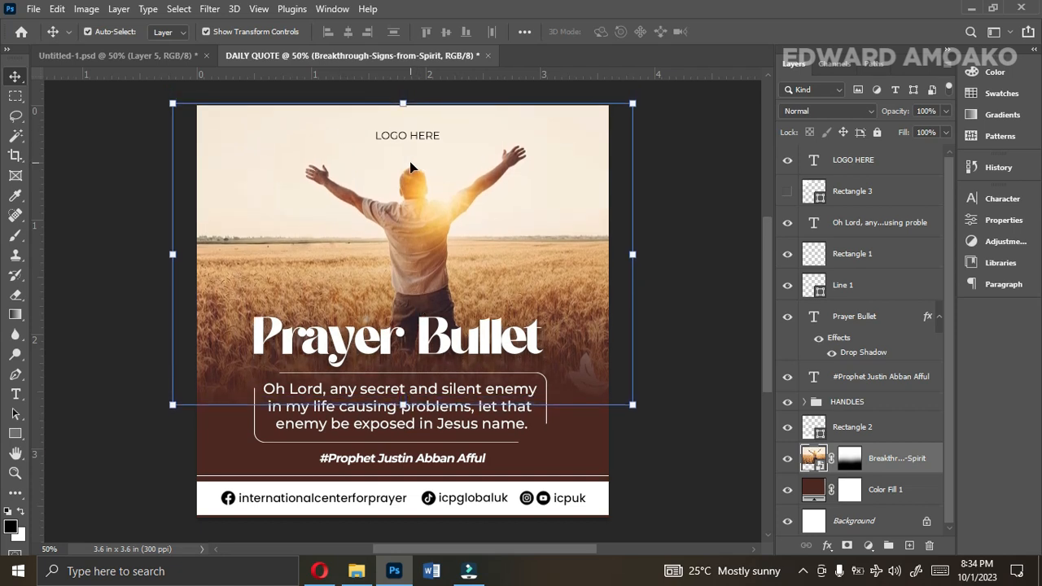
click(409, 137)
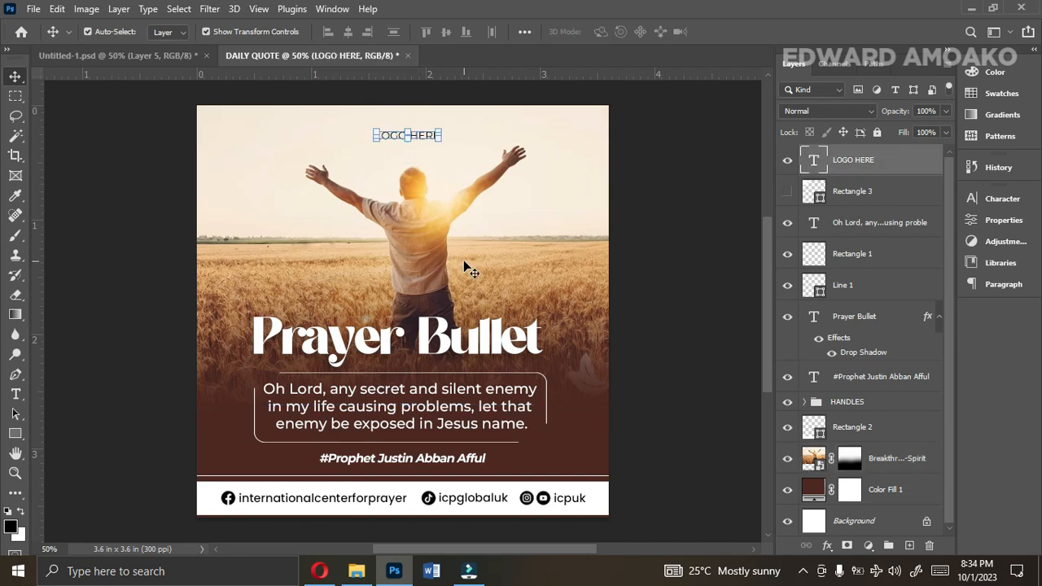
Recolour the words "secret and silent enemy" in the prayer text to orange ffa200, starting from a tone sampled in the photo.
click(404, 392)
key(ctrl+t)
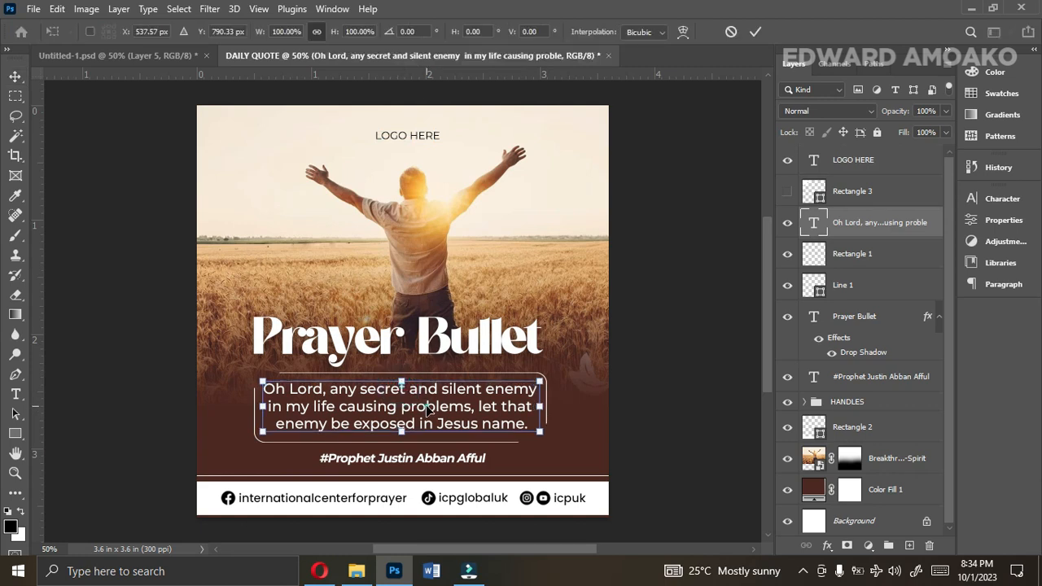
double_click(427, 407)
double_click(427, 406)
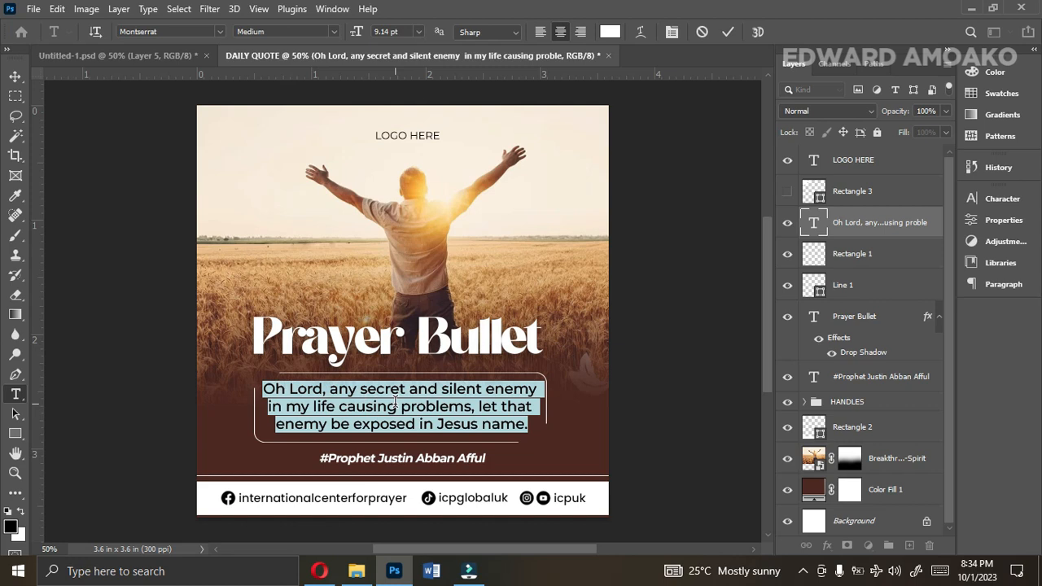
click(346, 394)
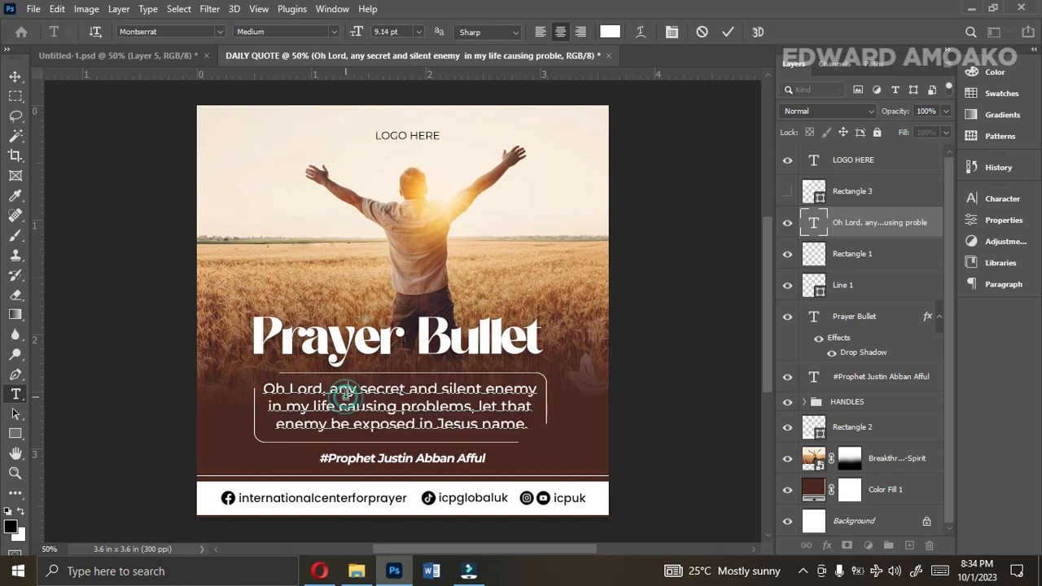
drag(359, 389, 534, 382)
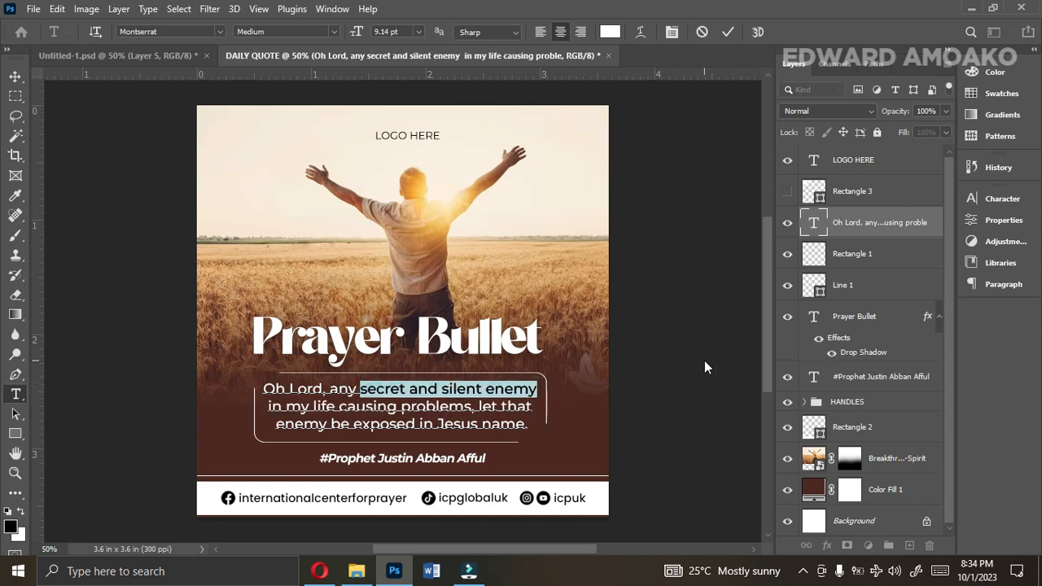
click(994, 202)
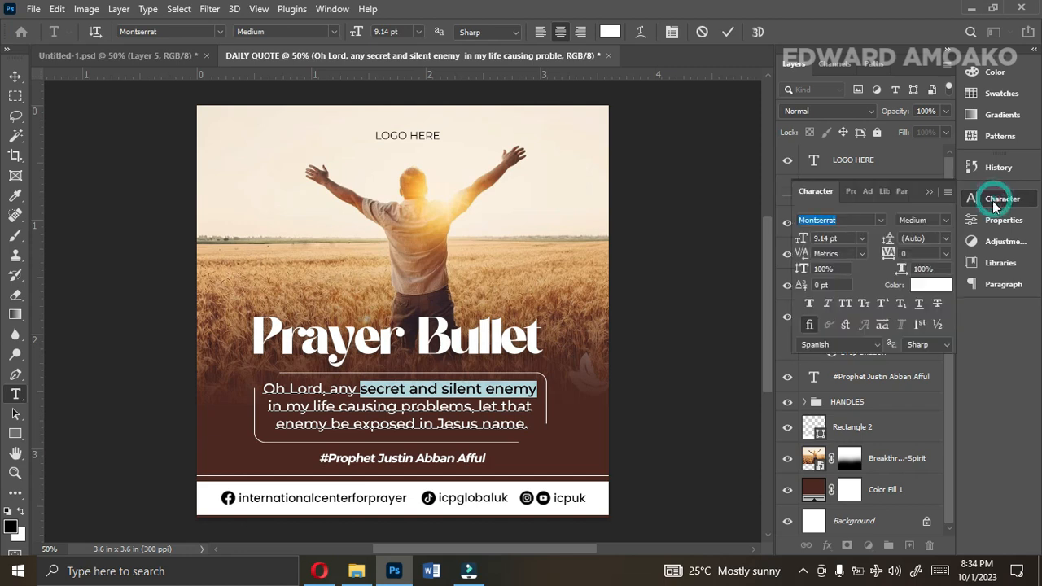
click(938, 287)
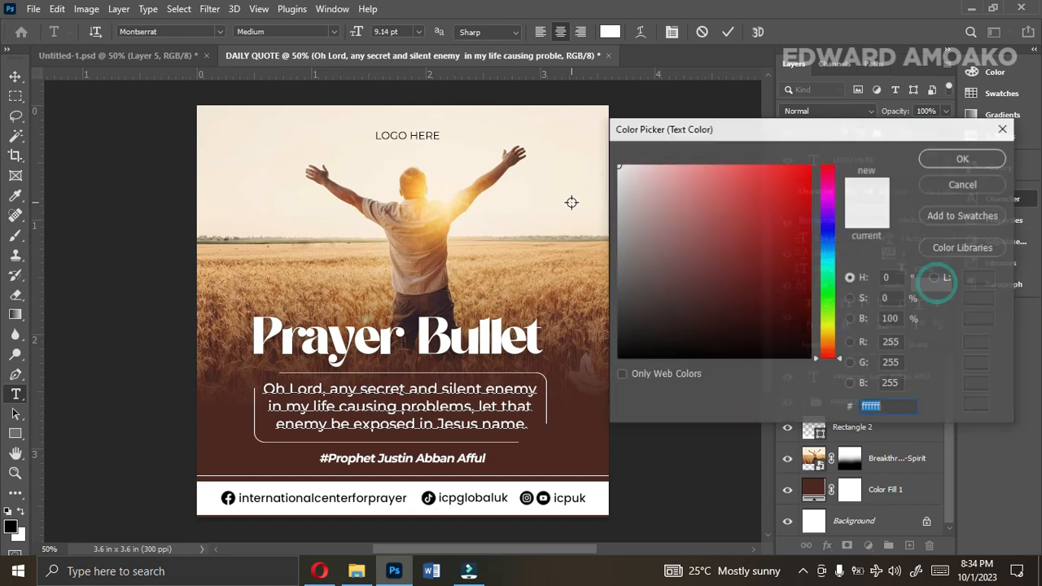
click(415, 187)
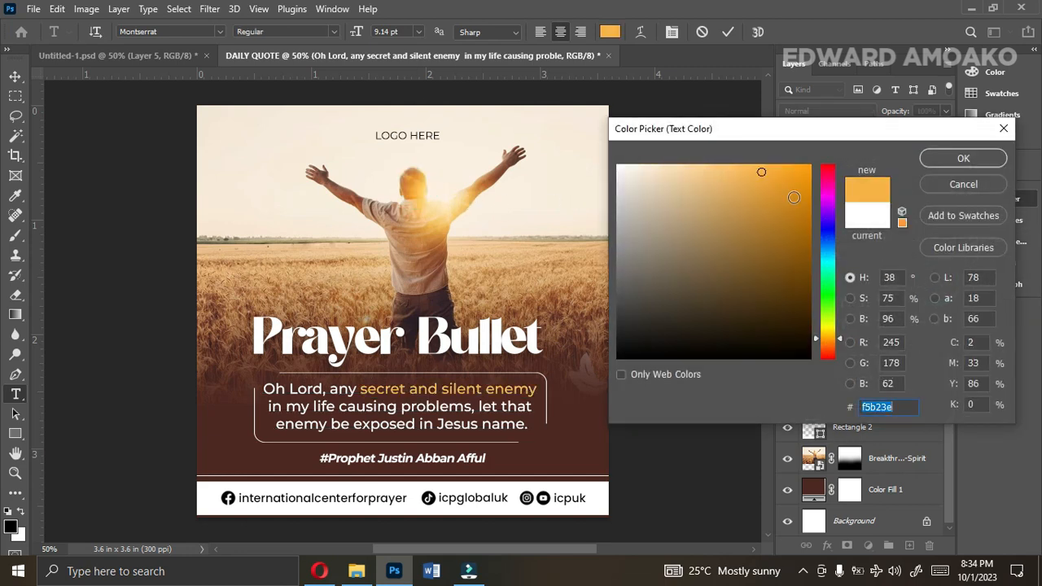
click(810, 165)
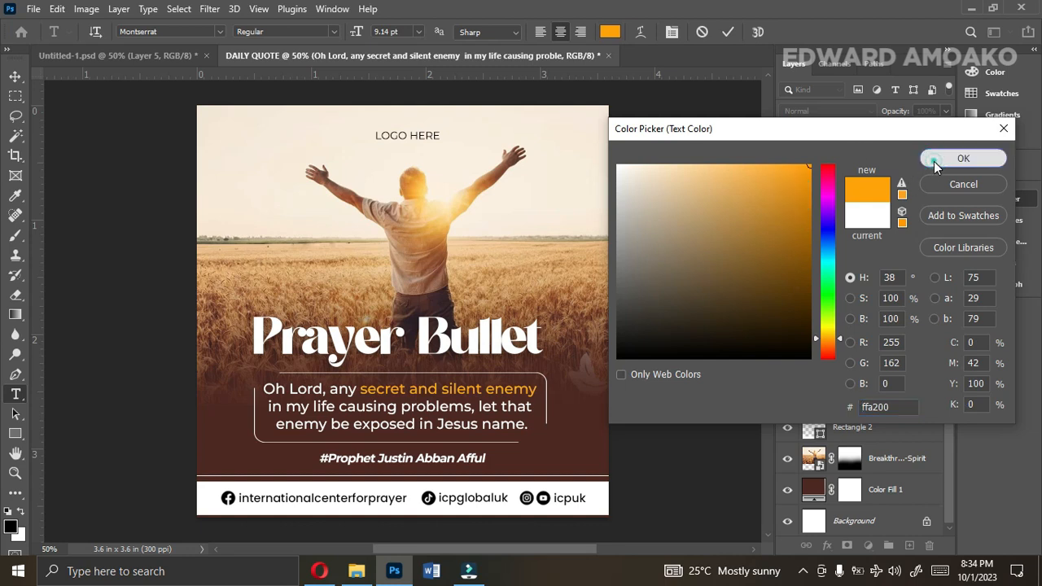
click(934, 161)
click(727, 31)
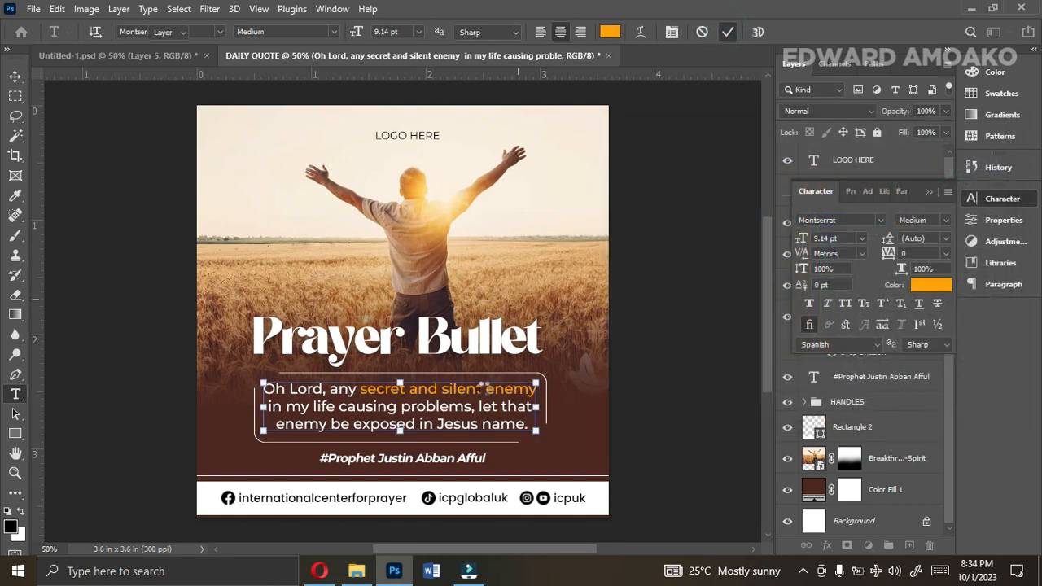
key(v)
Recolour the word "exposed" in the prayer text to orange ffad00, starting from a tone sampled in the photo.
double_click(433, 438)
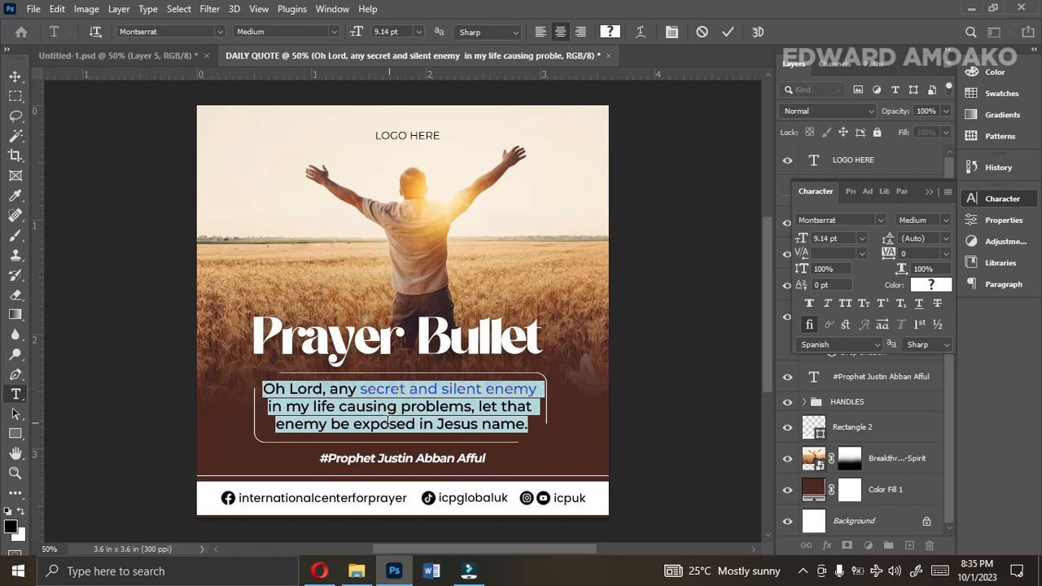
drag(353, 424, 415, 426)
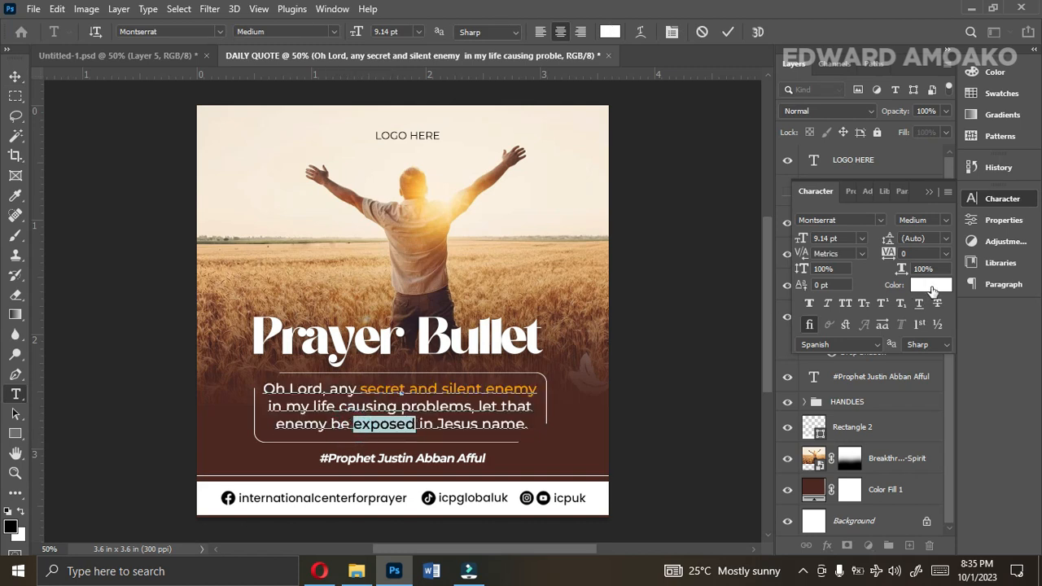
click(932, 286)
click(420, 199)
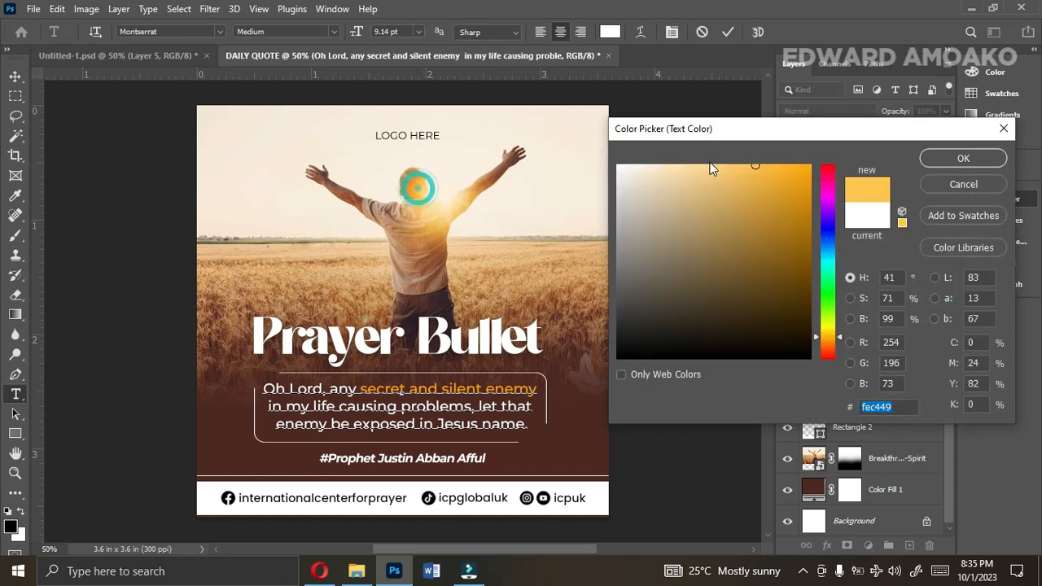
mouse_move(761, 181)
mouse_down()
mouse_move(846, 177)
mouse_move(813, 164)
mouse_up()
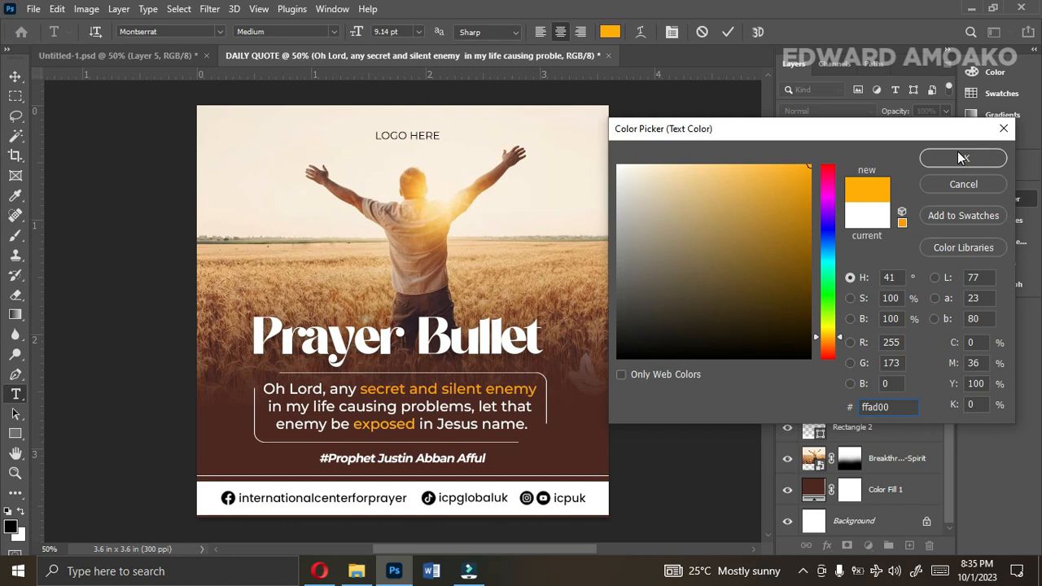
click(959, 157)
click(729, 32)
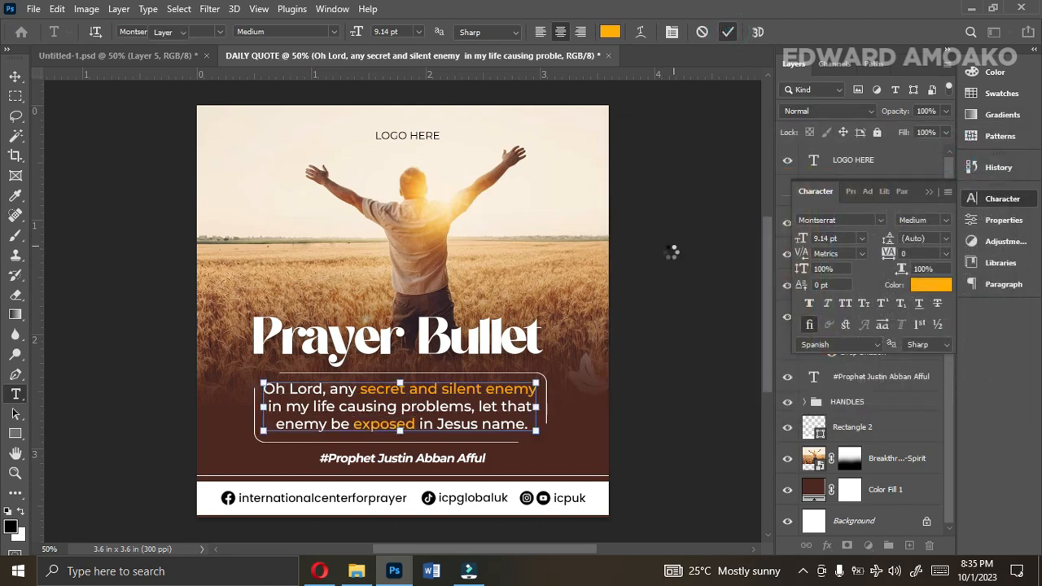
key(v)
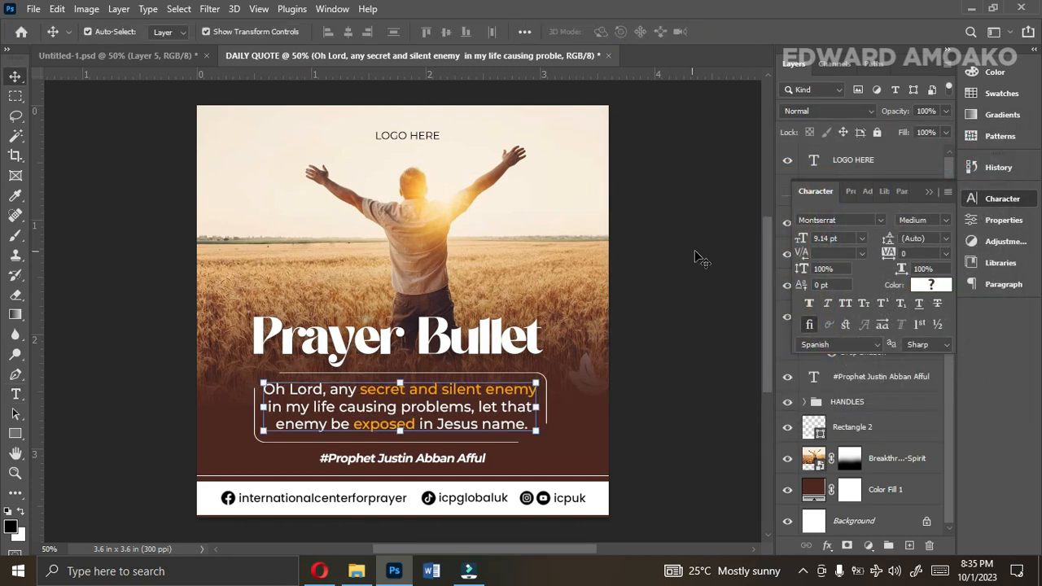
click(696, 254)
Apply a Brightness/Contrast adjustment to the Breakthrough-Signs-from-Spirit photo, with brightness 11 and a slightly increased contrast.
click(545, 287)
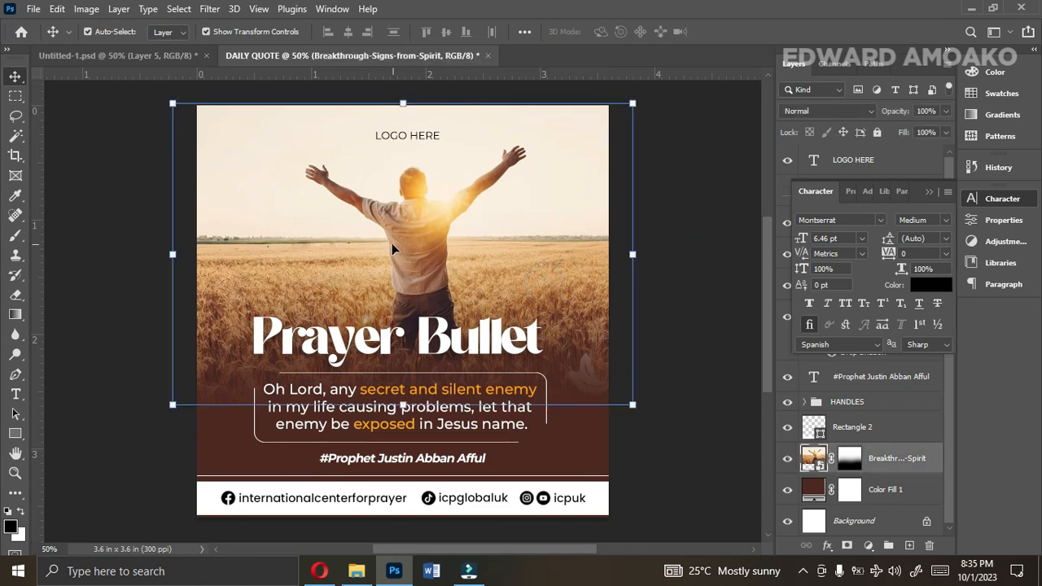
click(86, 8)
click(87, 9)
click(86, 9)
mouse_move(114, 49)
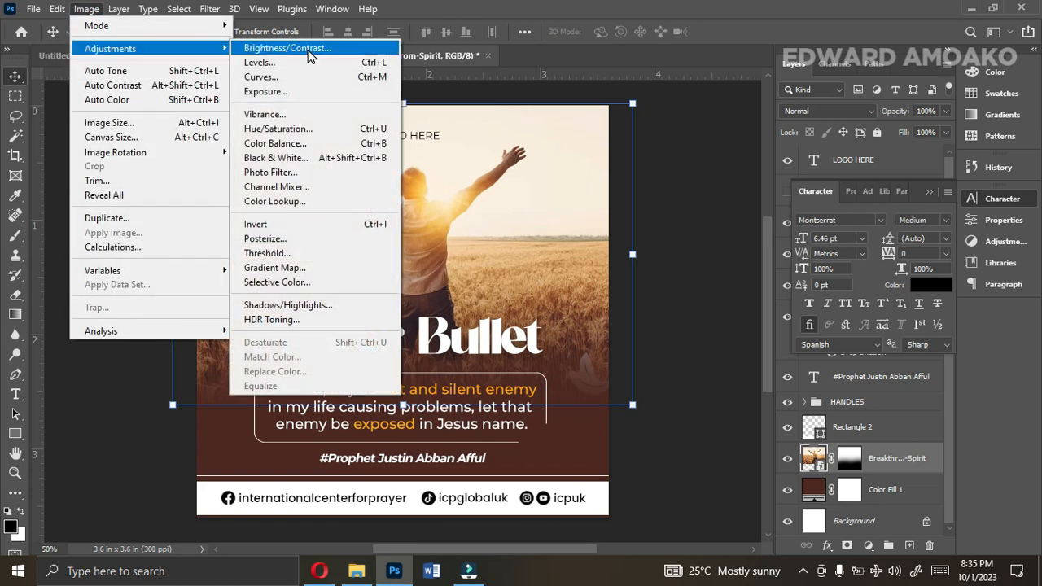
click(308, 53)
drag(535, 130, 778, 144)
drag(714, 193, 716, 193)
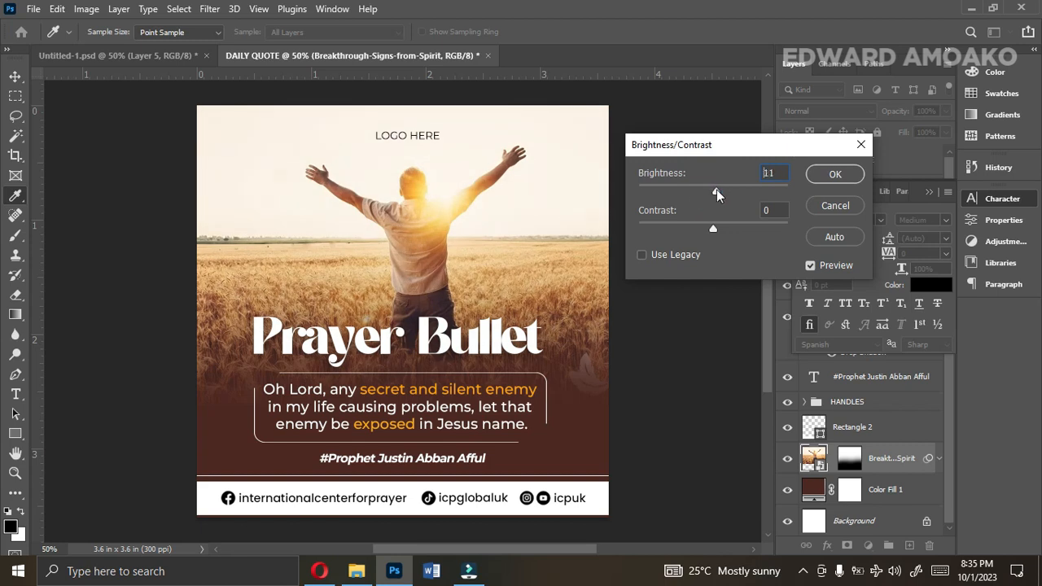
drag(714, 232, 731, 235)
click(838, 175)
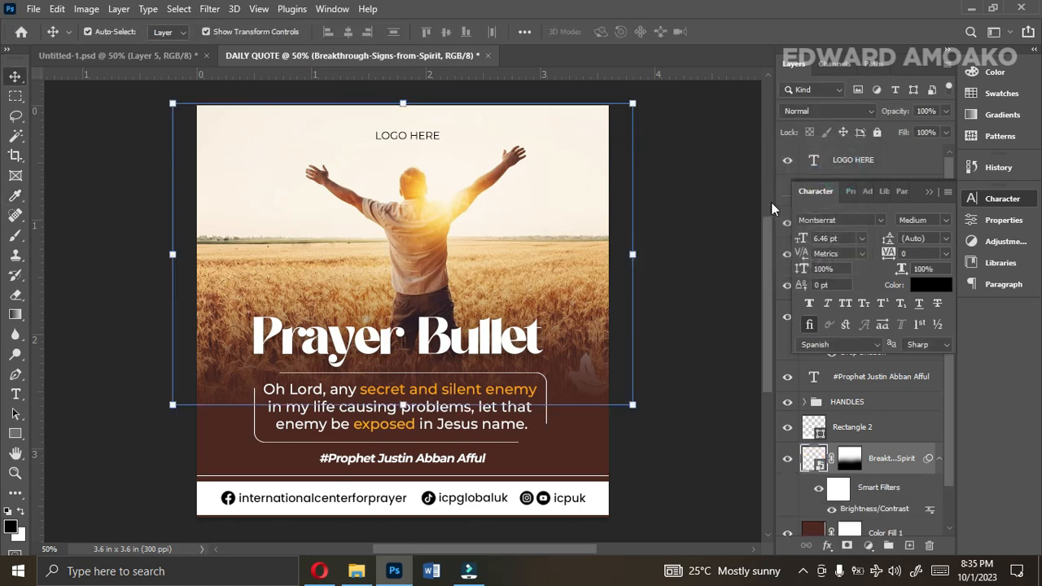
click(707, 224)
click(929, 191)
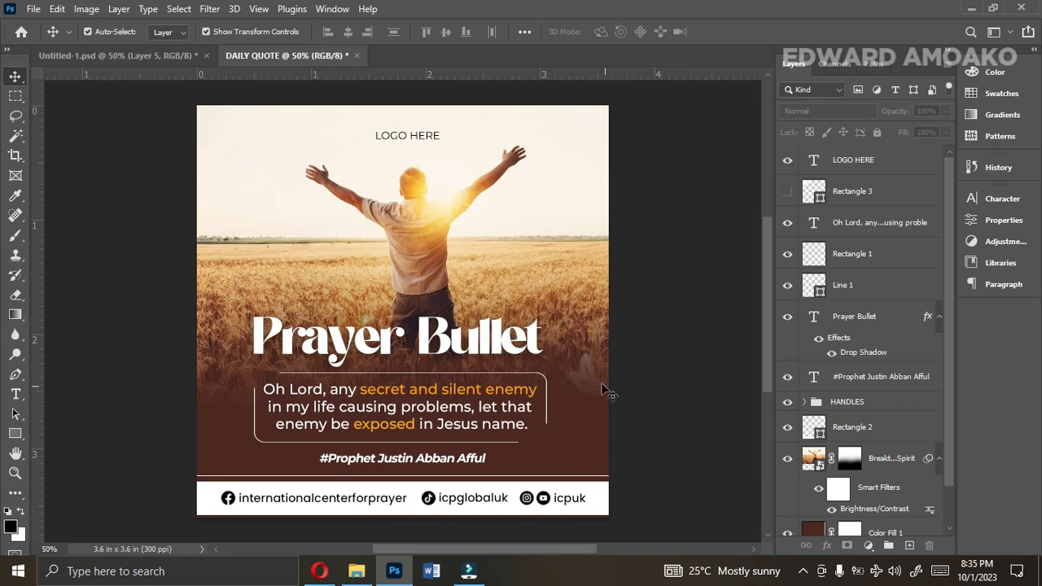
Hide the Breakthrough-Signs-from-Spirit photo and place bible-verses-about-strength from File Explorer's Church folder, scaled to cover the canvas's upper part.
click(575, 333)
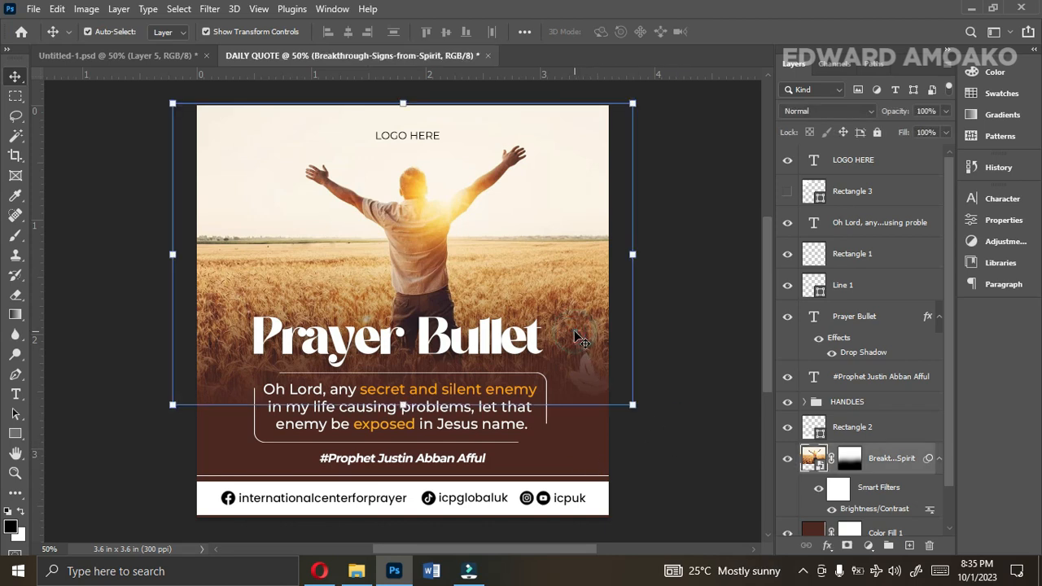
click(788, 460)
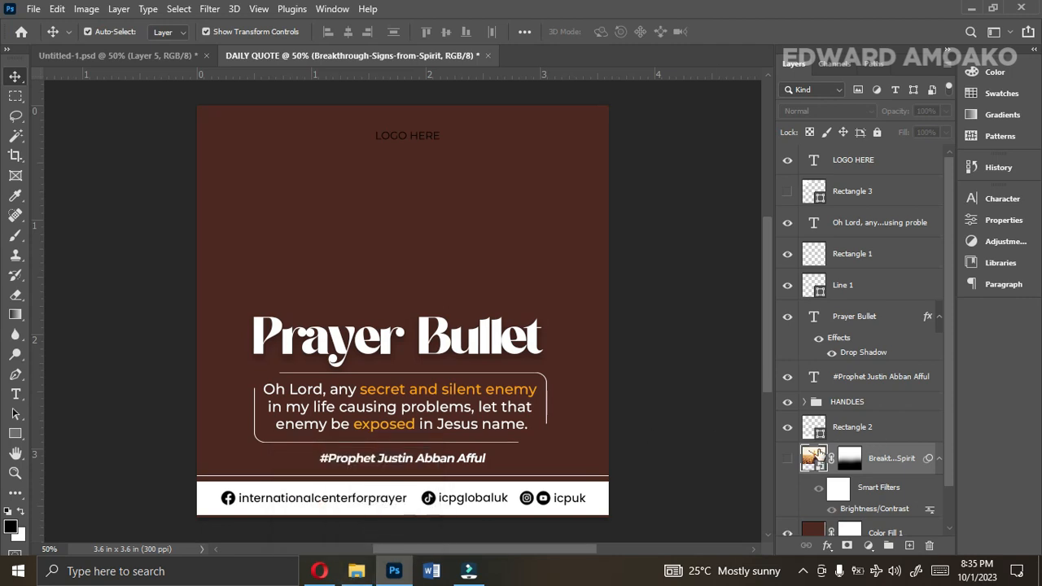
click(356, 570)
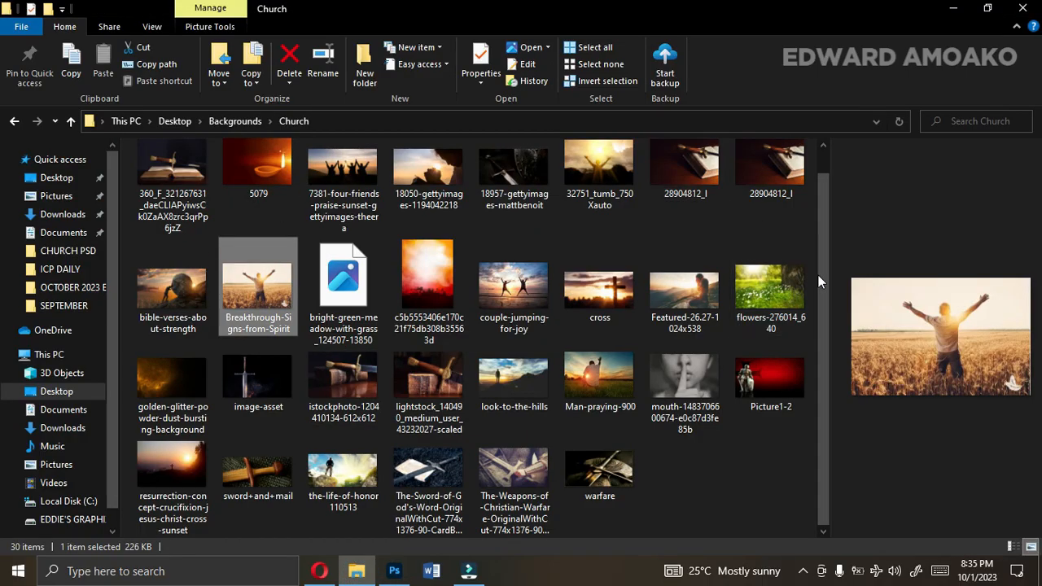
drag(822, 280, 822, 298)
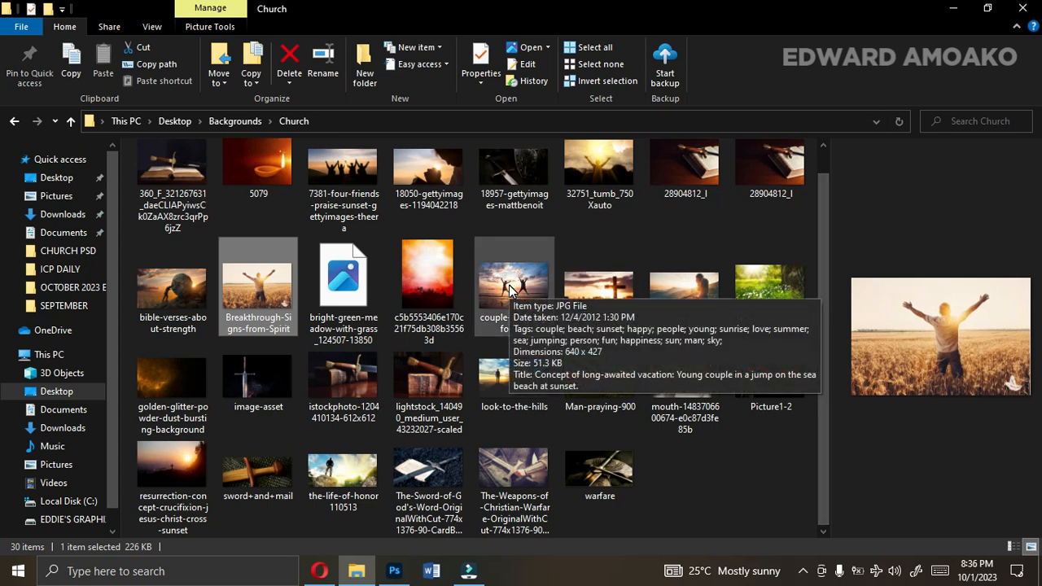
drag(173, 309, 437, 430)
drag(402, 194, 401, 122)
drag(408, 164, 407, 148)
drag(403, 409, 401, 391)
key(Return)
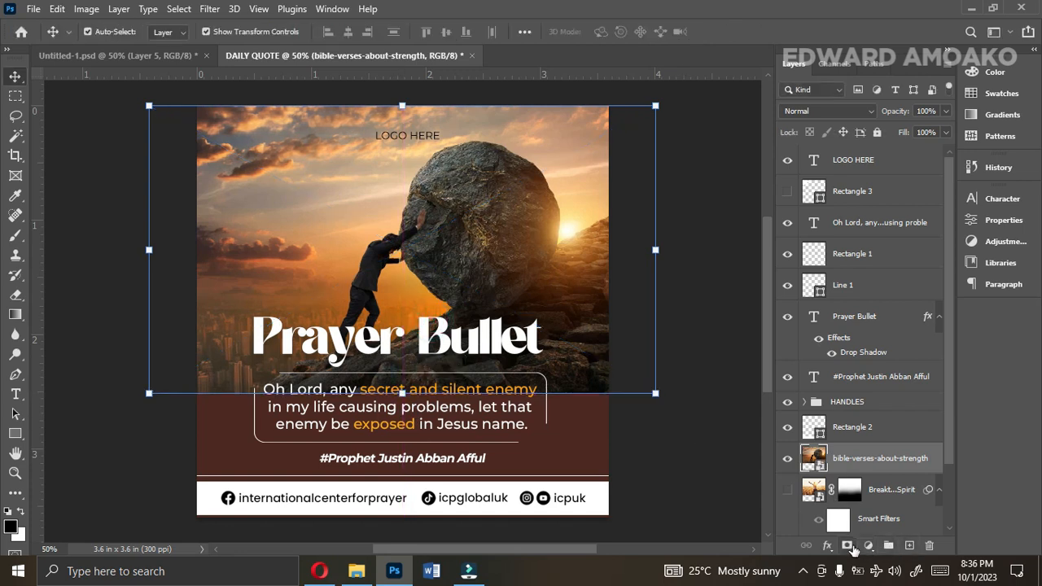
Add a layer mask to the bible-verses-about-strength image and fade its lower edge into the background with a soft 800 px Eraser.
click(846, 545)
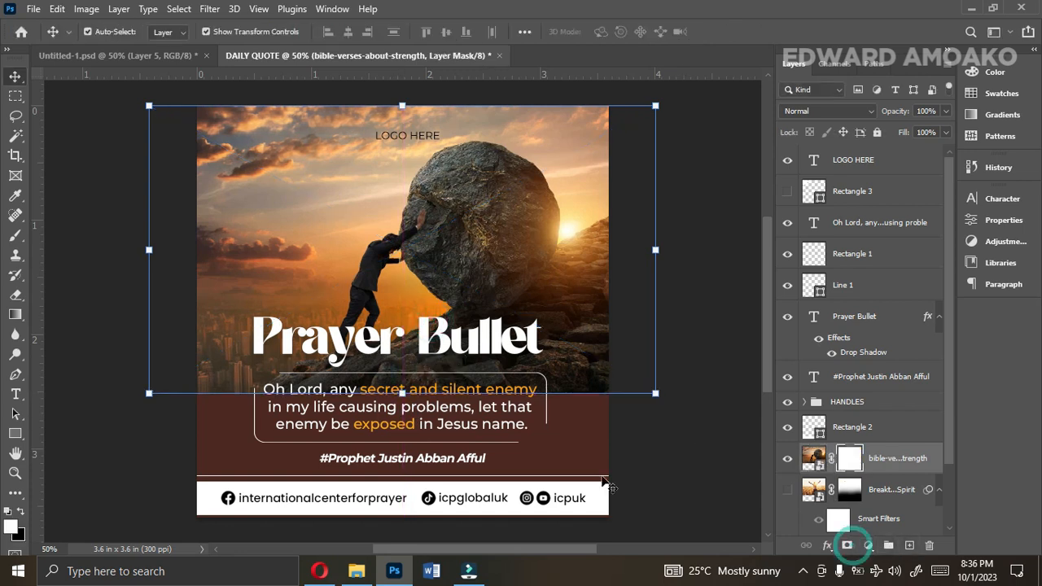
click(16, 295)
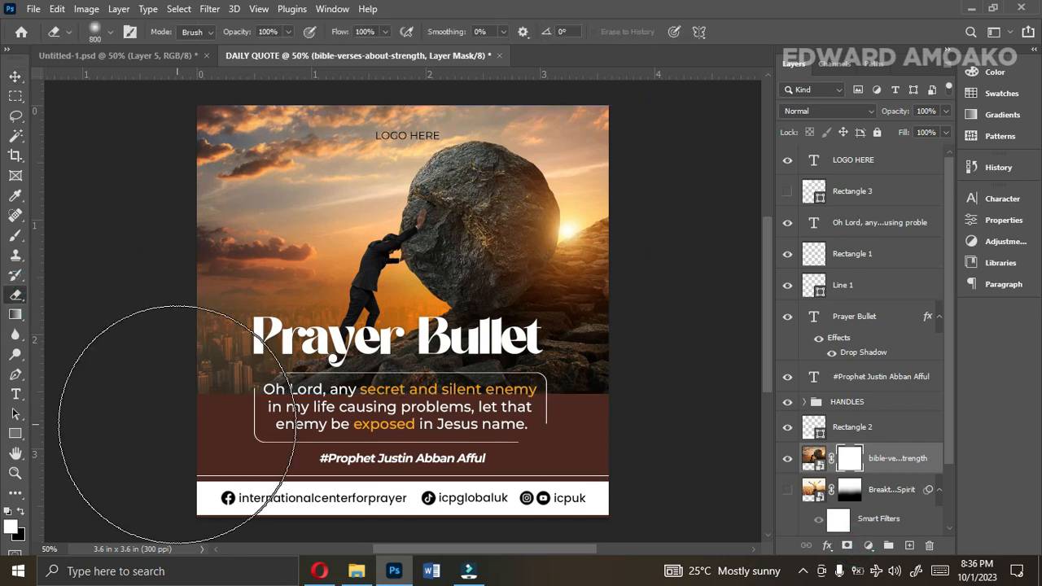
click(280, 453)
click(342, 458)
click(441, 459)
click(498, 457)
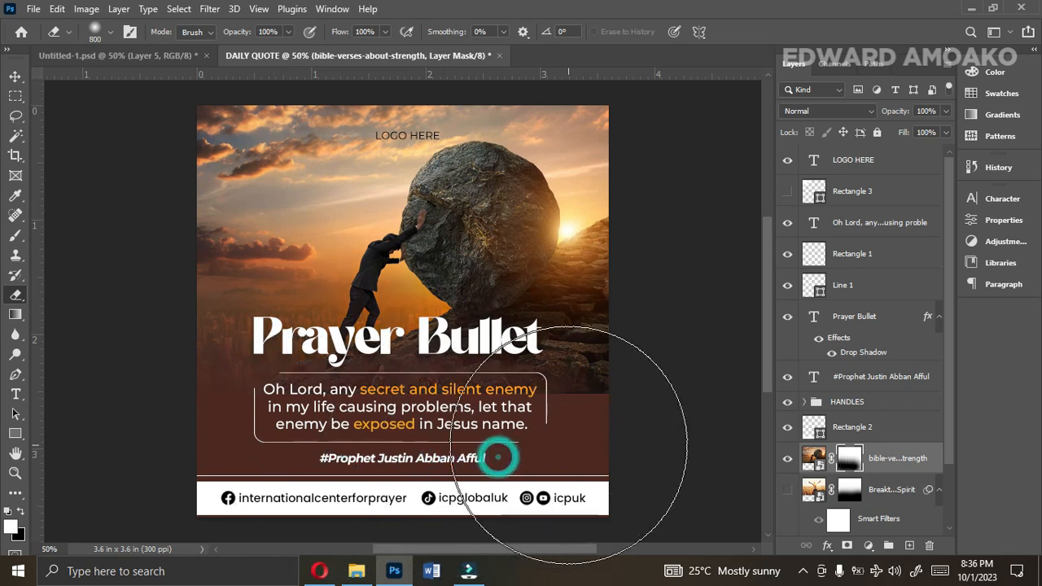
click(568, 444)
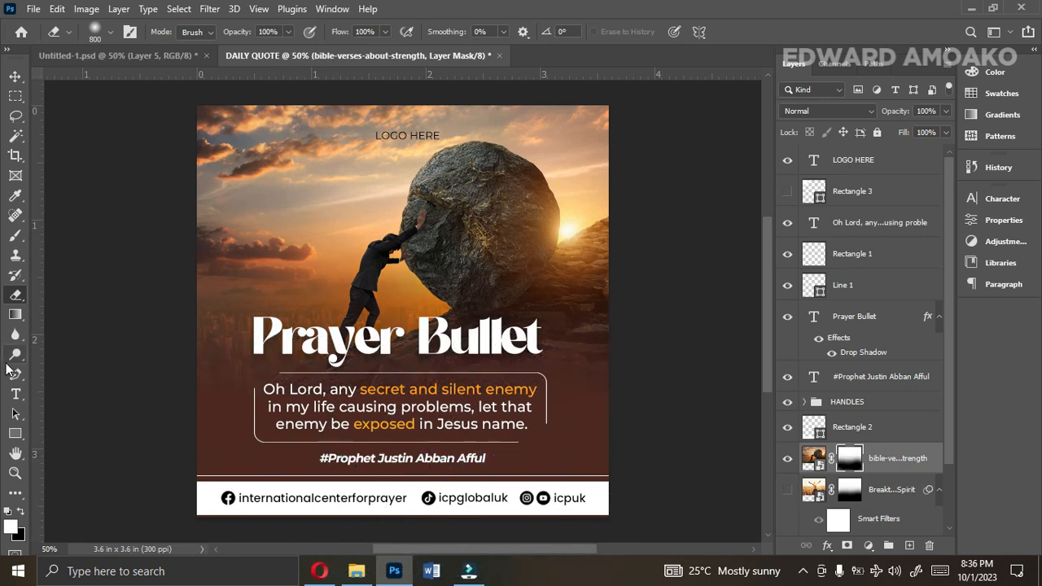
click(15, 76)
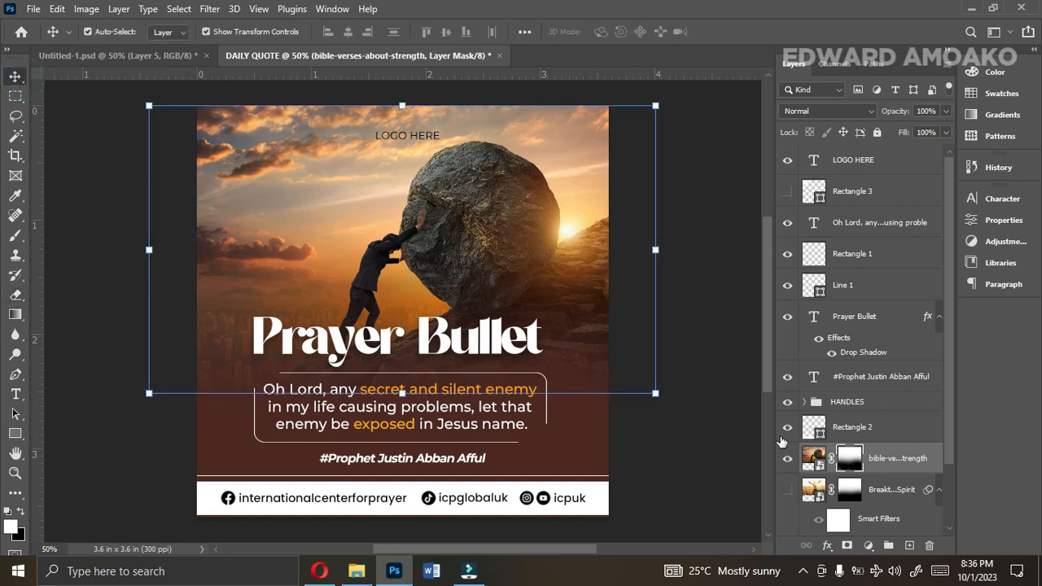
Recolour the Color Fill 1 background to dark brown 211710, trying several tones sampled from the boulder photo.
drag(949, 452, 949, 513)
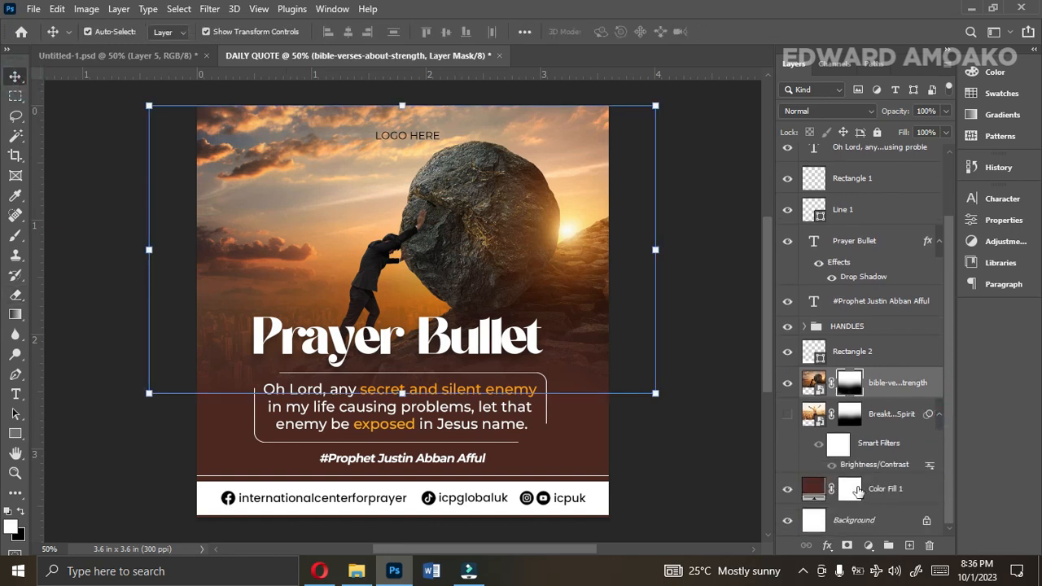
double_click(813, 489)
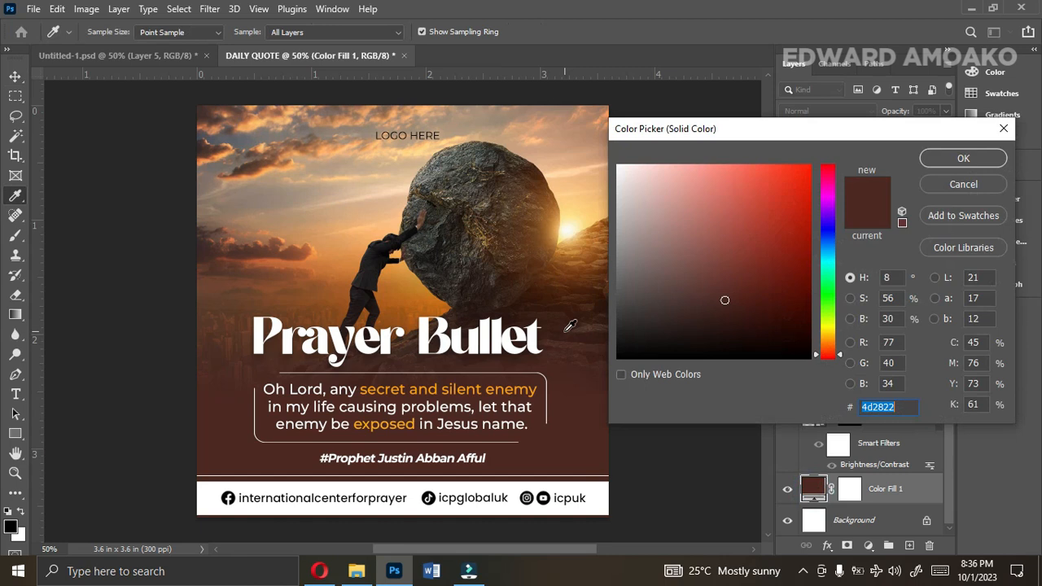
click(552, 316)
click(551, 311)
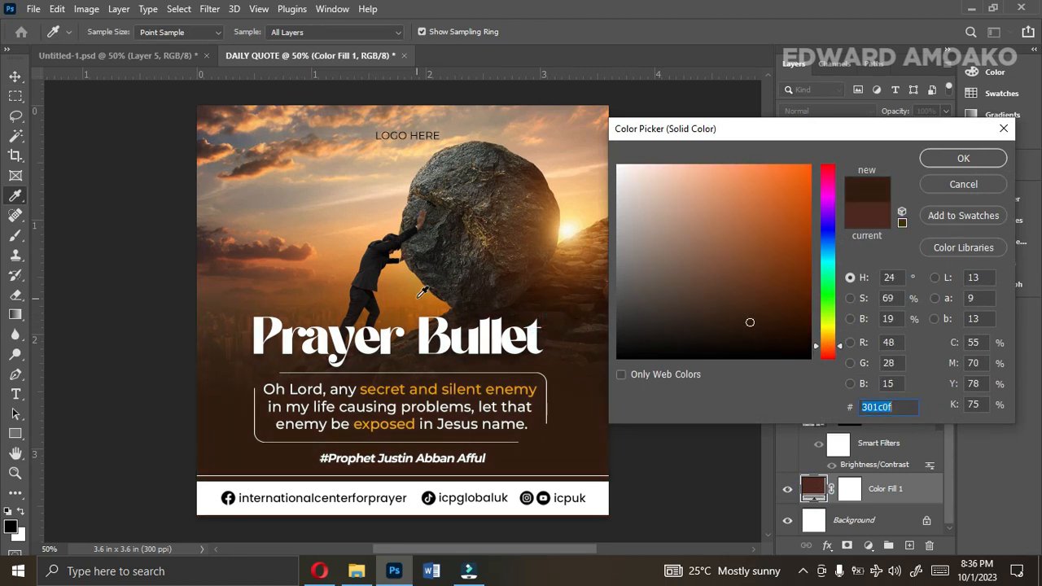
click(364, 275)
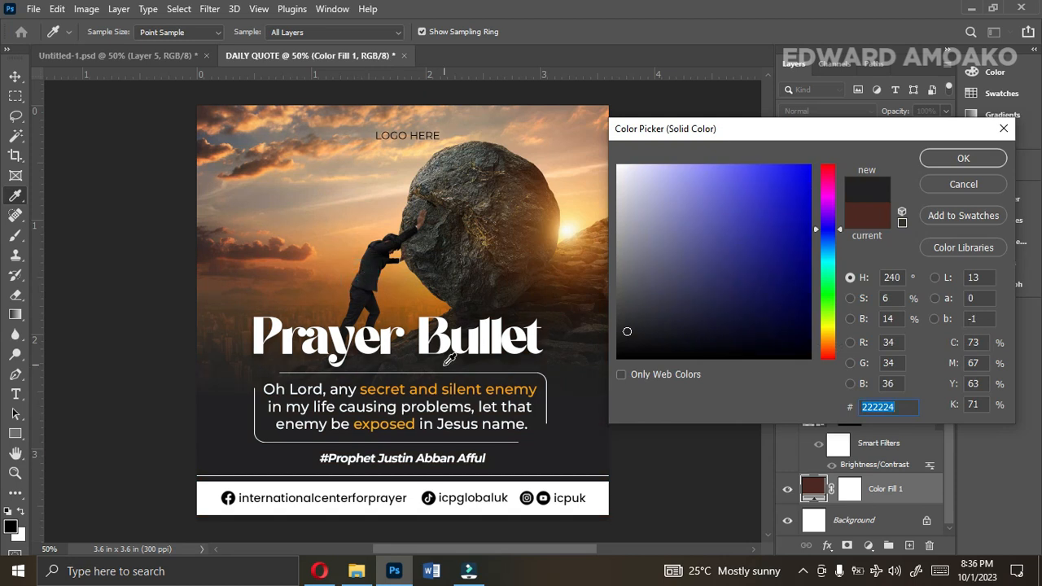
click(565, 320)
click(558, 322)
click(534, 313)
click(512, 307)
click(506, 298)
click(501, 303)
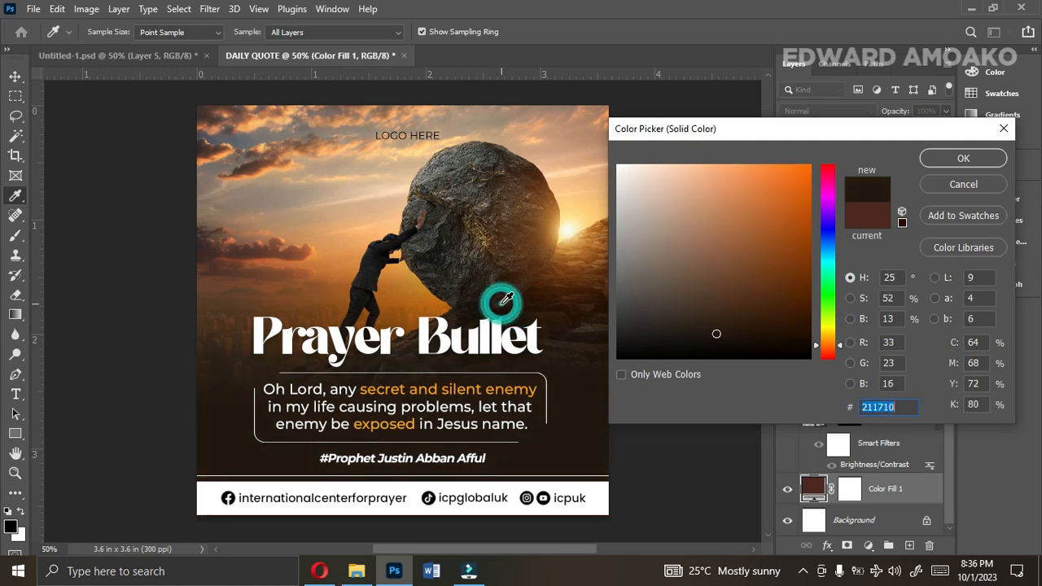
click(933, 160)
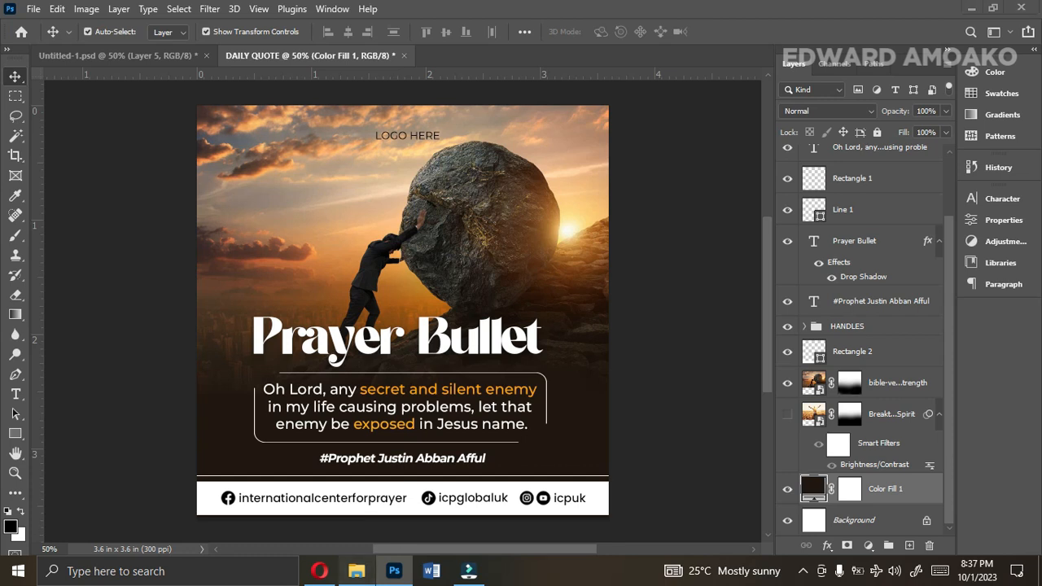
Open the Daily Confession reference design 1.jpg from File Explorer and examine its photo, text layout and background colour.
click(356, 571)
click(14, 121)
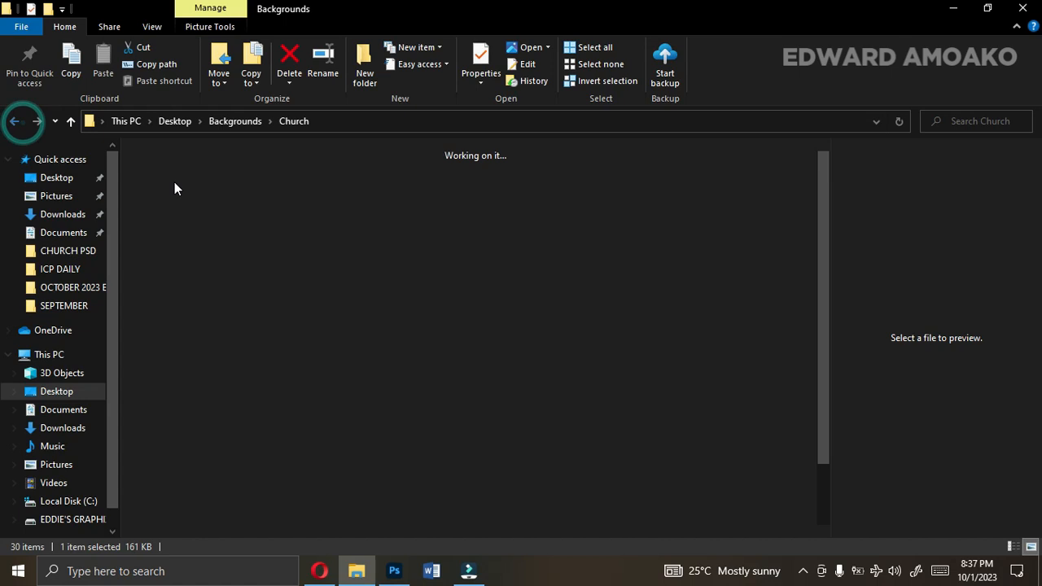
double_click(173, 204)
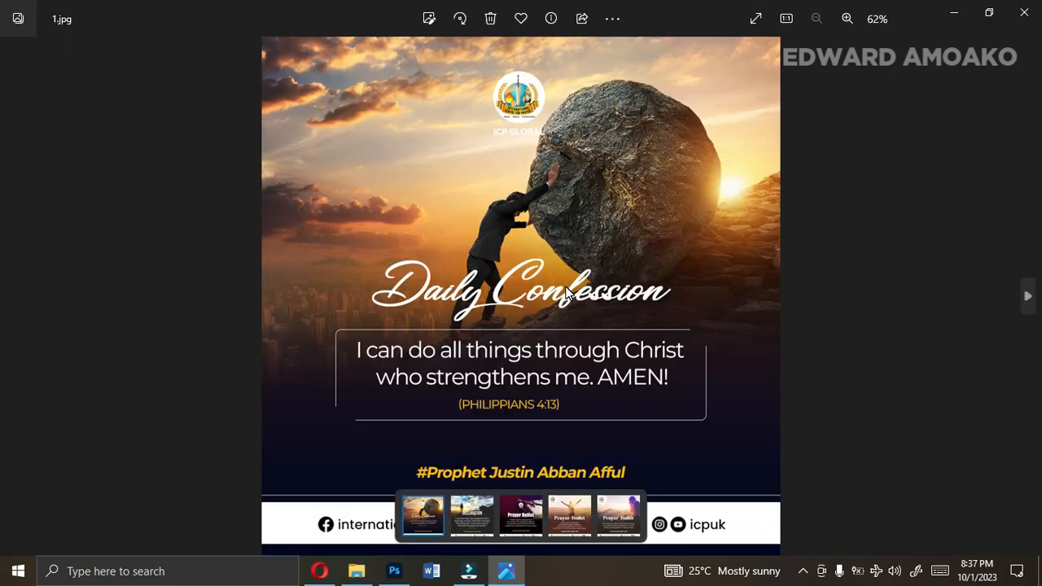
click(744, 290)
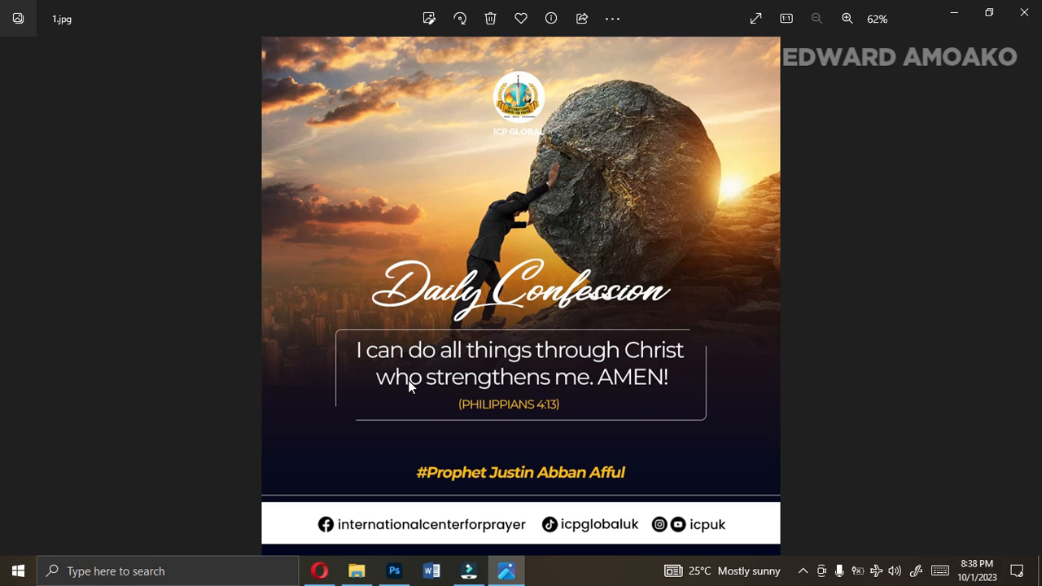
Switch to Photoshop, hide the bible-verses-about-strength image and show the Breakthrough-Signs-from-Spirit photo.
click(394, 571)
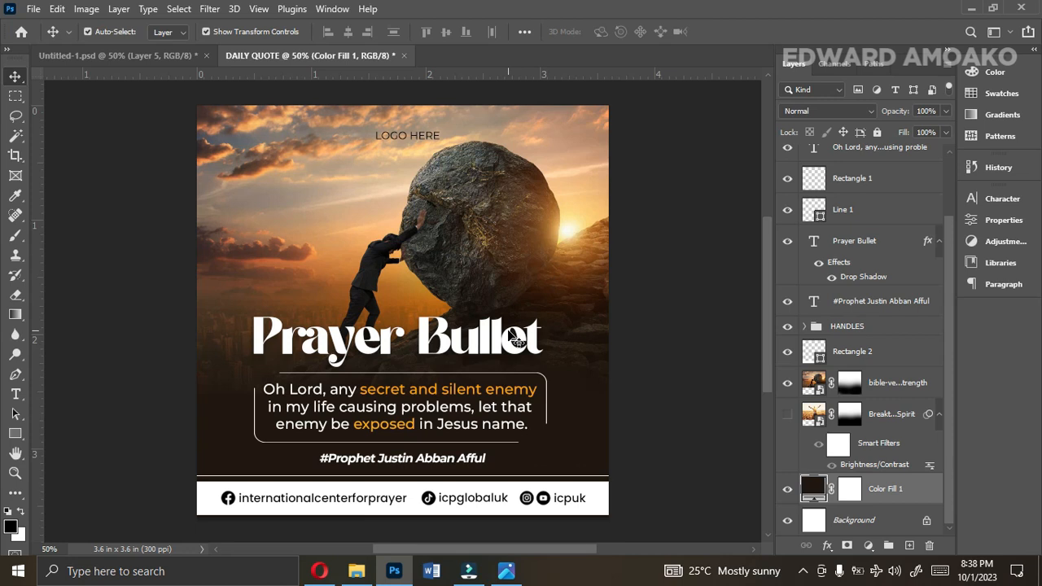
click(787, 384)
click(787, 413)
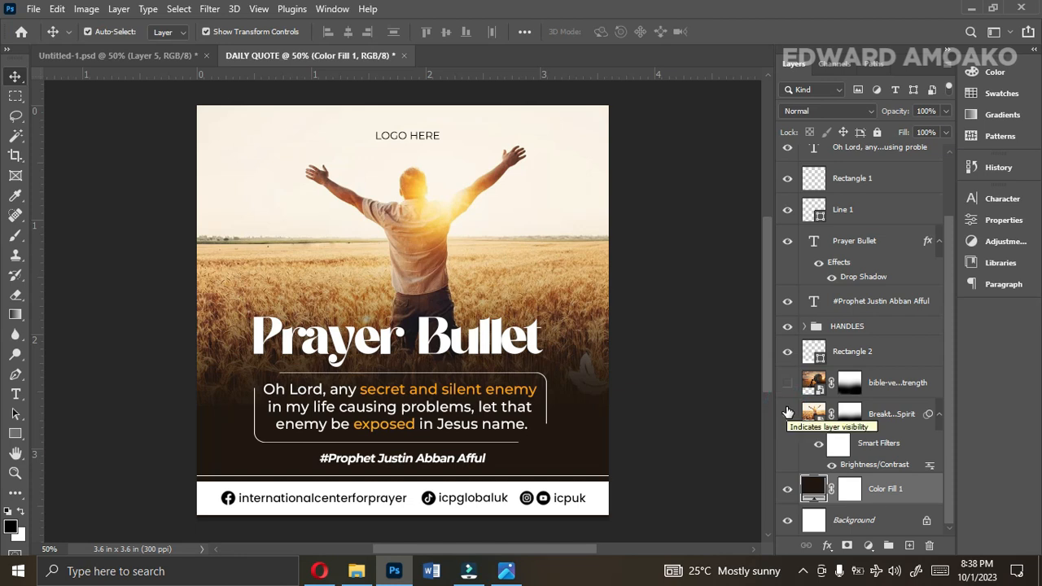
Set the Color Fill 1 background to reddish brown 441f1b, sampled from the wheat field beside the title.
double_click(814, 488)
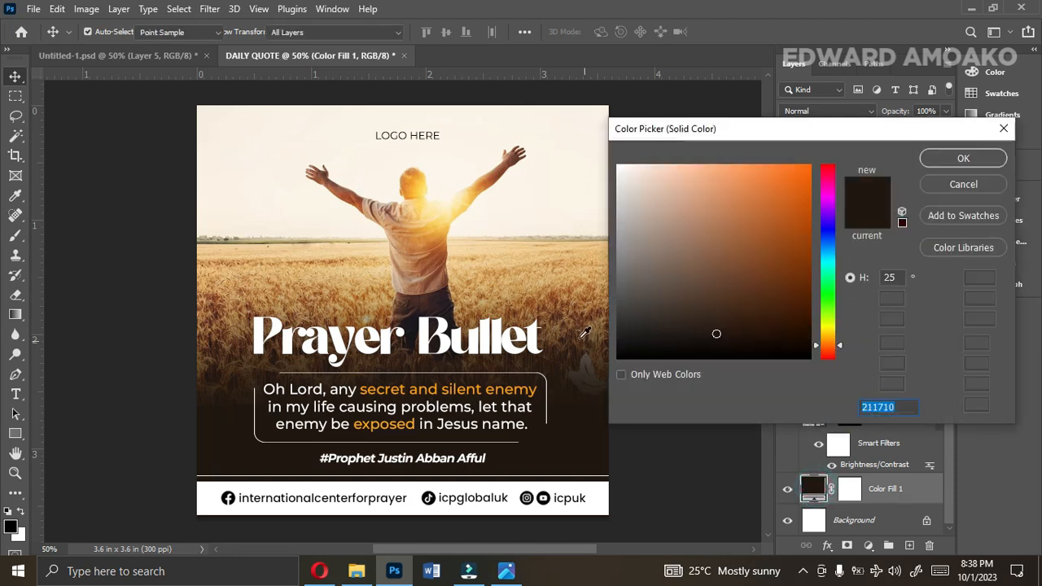
click(580, 332)
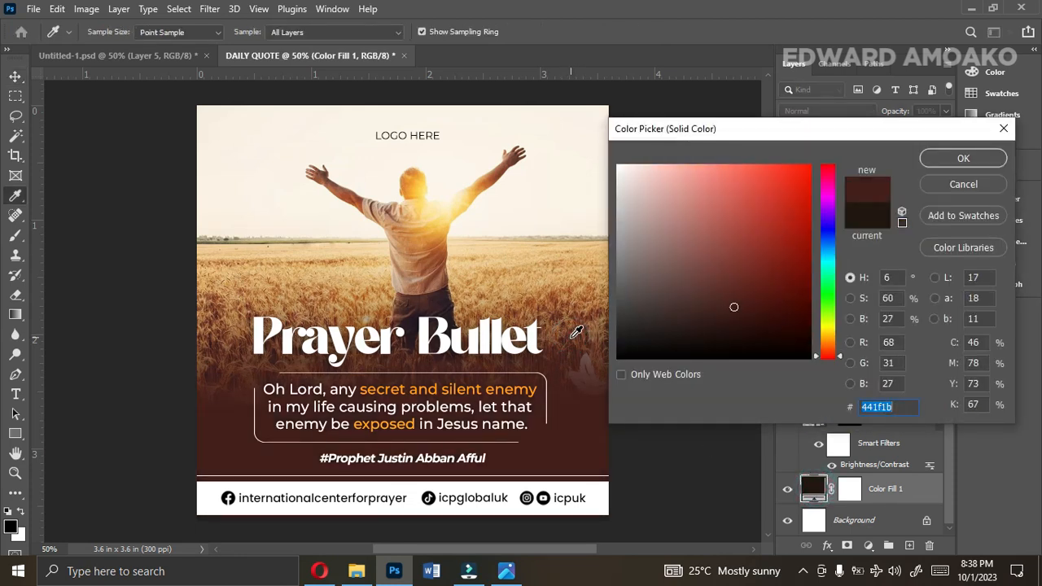
click(966, 156)
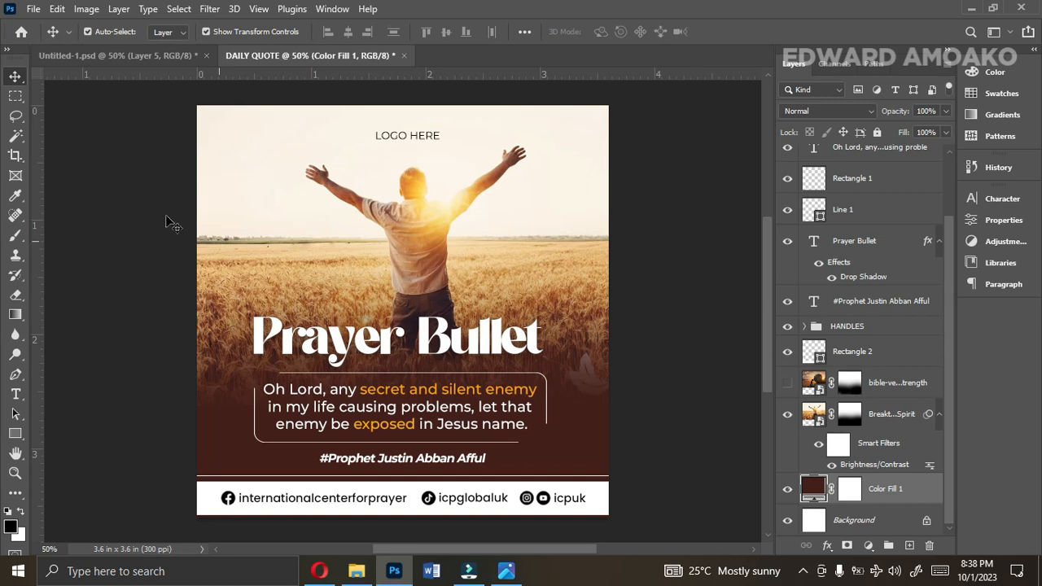
Export the design to the Desktop as a 1080 x 1080 px JPG named DAILY QUOTE, choosing a JPG quality option.
click(34, 9)
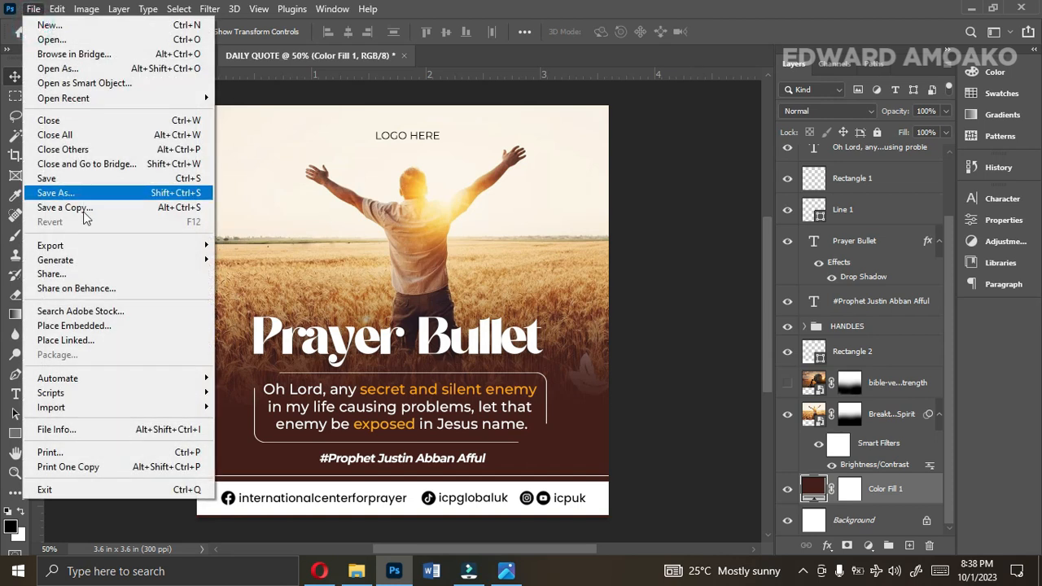
mouse_move(153, 245)
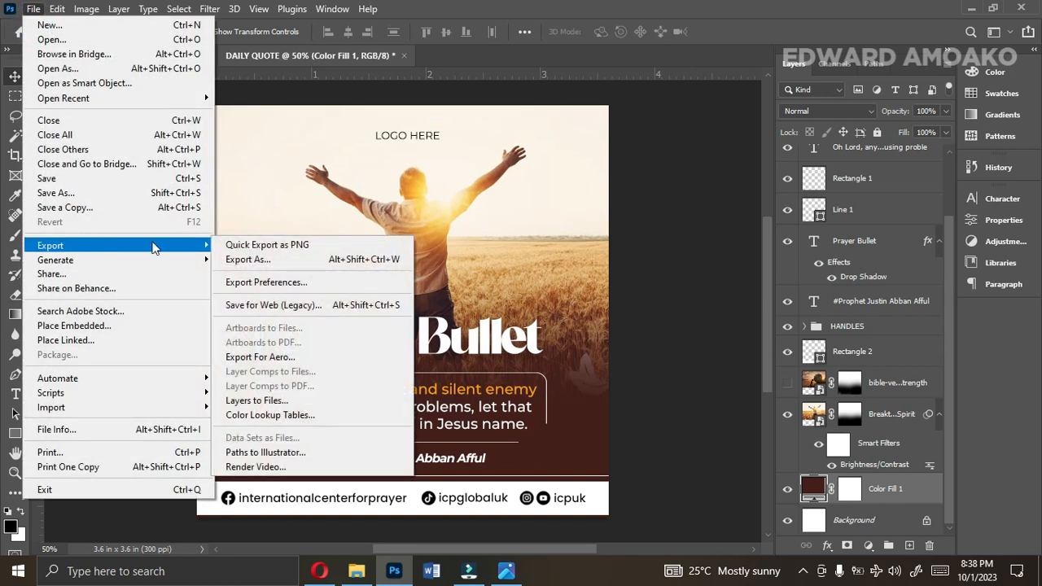
click(225, 259)
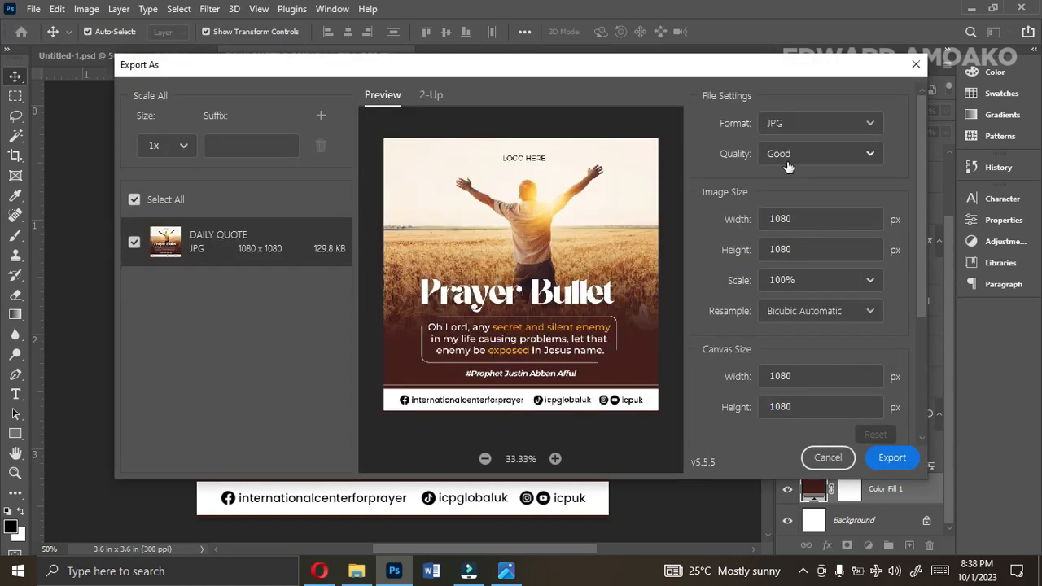
click(788, 166)
click(788, 333)
click(892, 458)
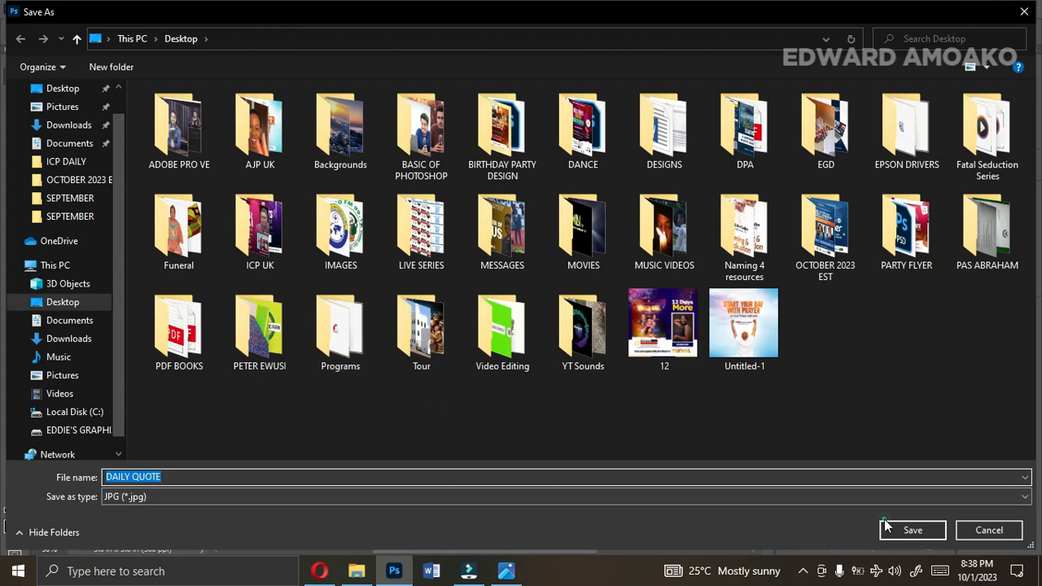
click(887, 527)
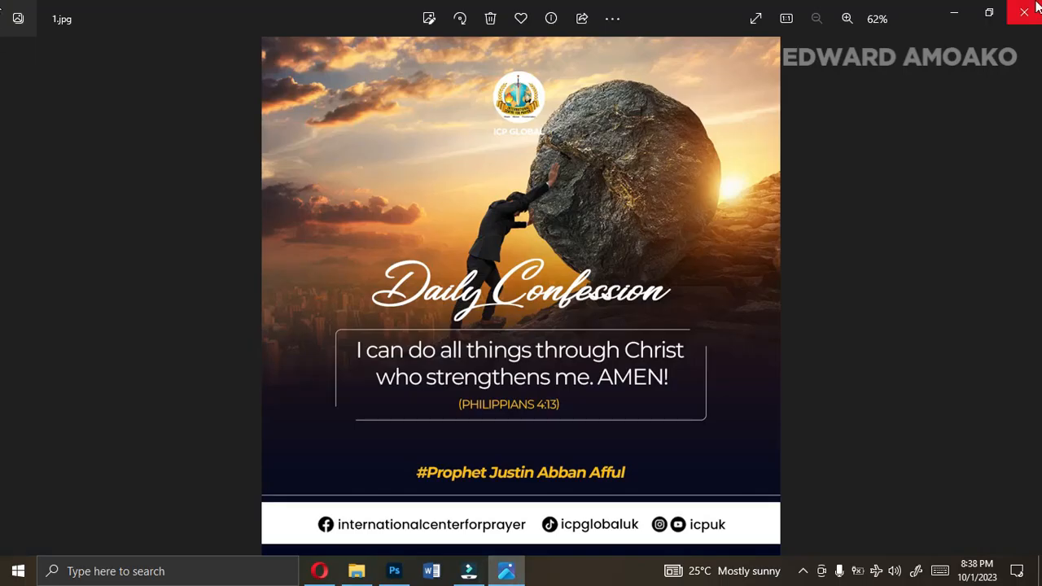
Close the 1.jpg reference and open the exported DAILY QUOTE.jpg from File Explorer for review, dismissing the video editor promotion.
click(1025, 12)
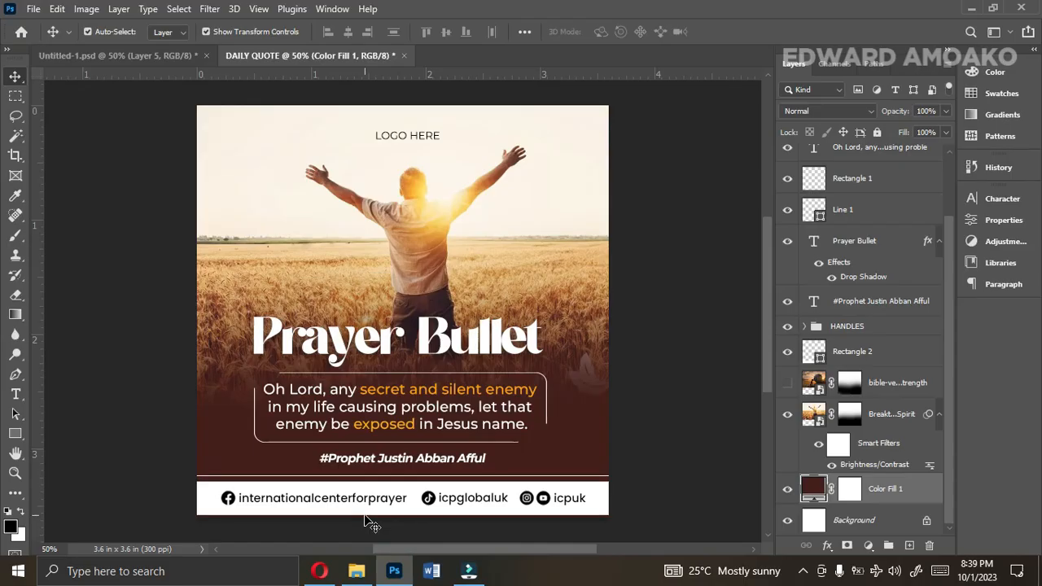
click(357, 578)
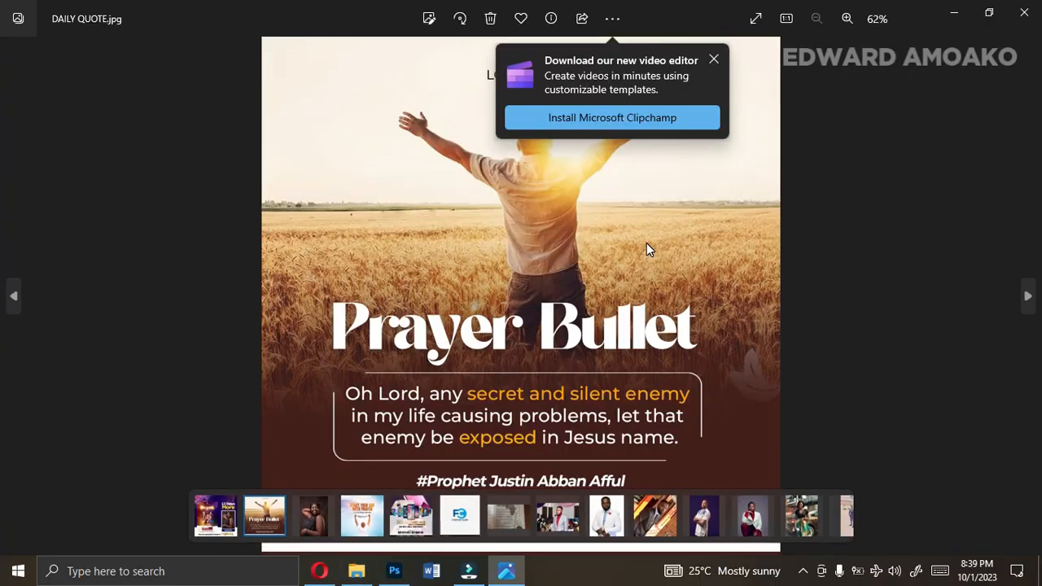
click(719, 59)
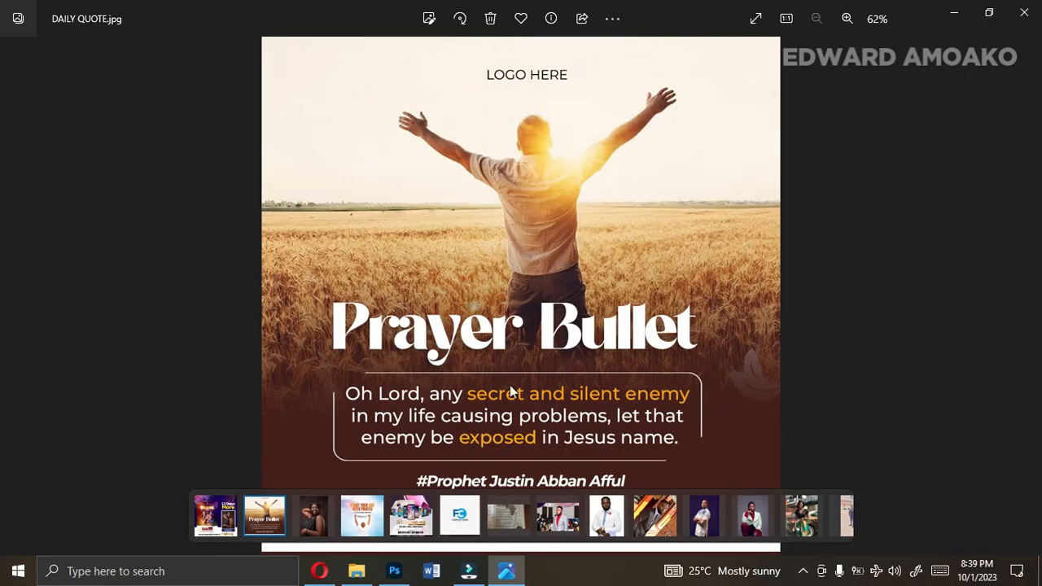